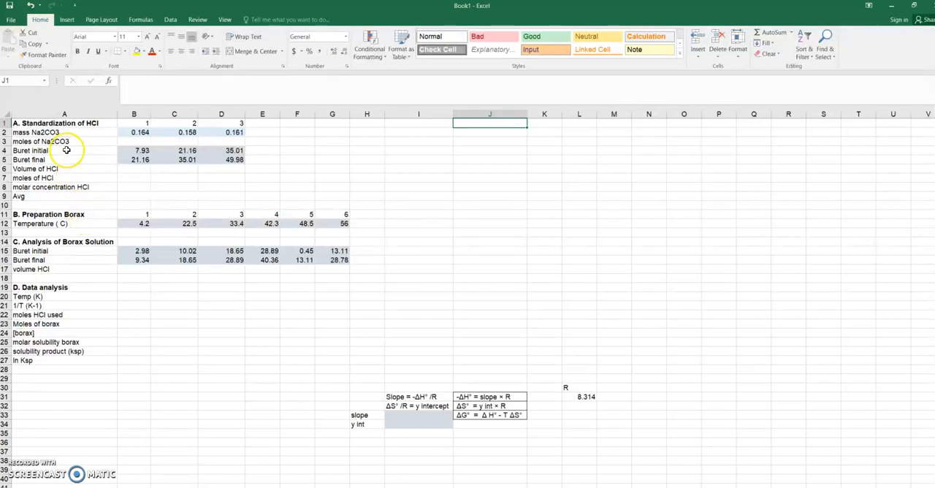
Step: Calculate the moles of Na2CO3 for trial 1 in B3 with the formula =B2/105.99
click(66, 133)
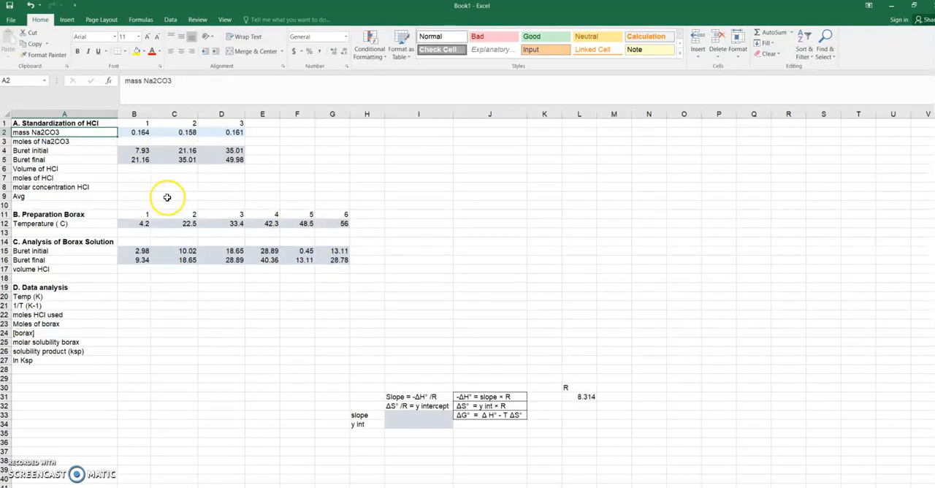
click(144, 141)
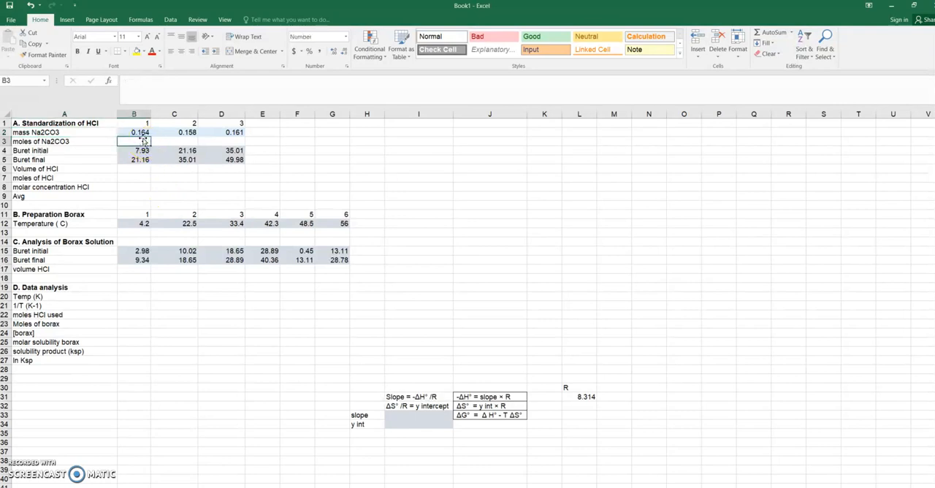
click(103, 141)
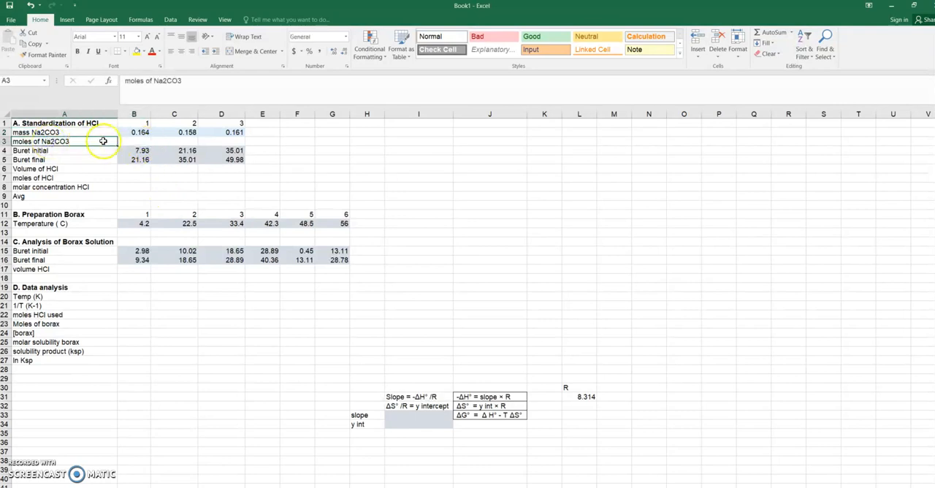
click(140, 134)
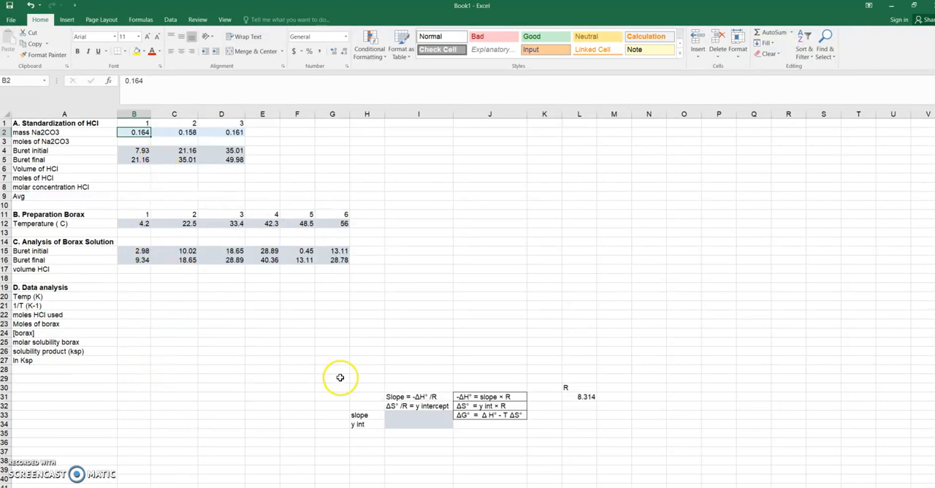
click(137, 140)
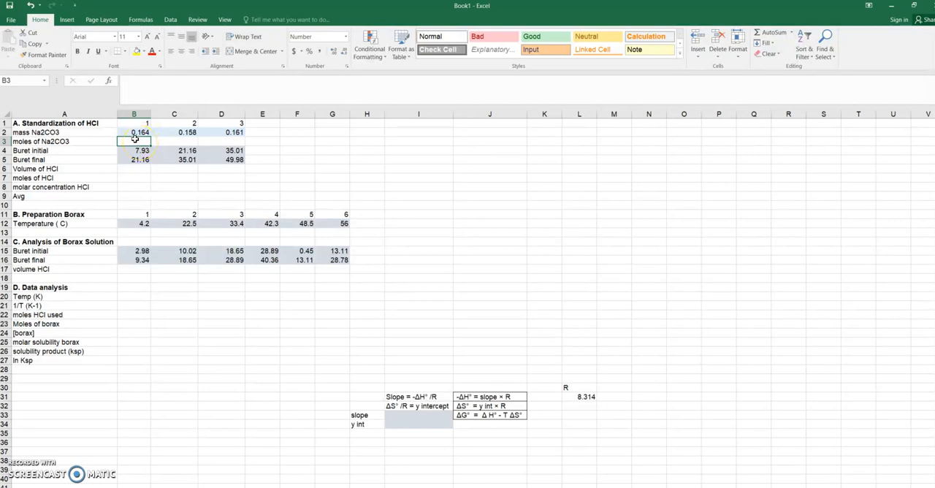
text(=)
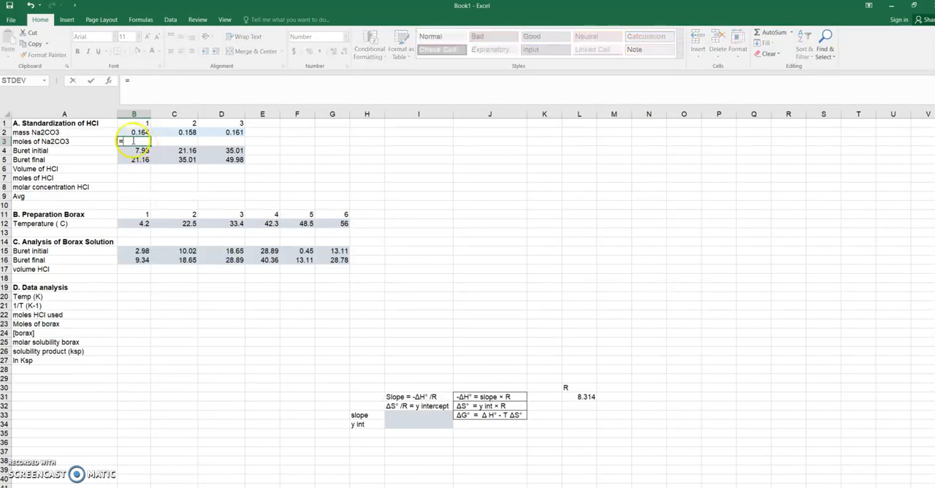
click(139, 133)
click(139, 81)
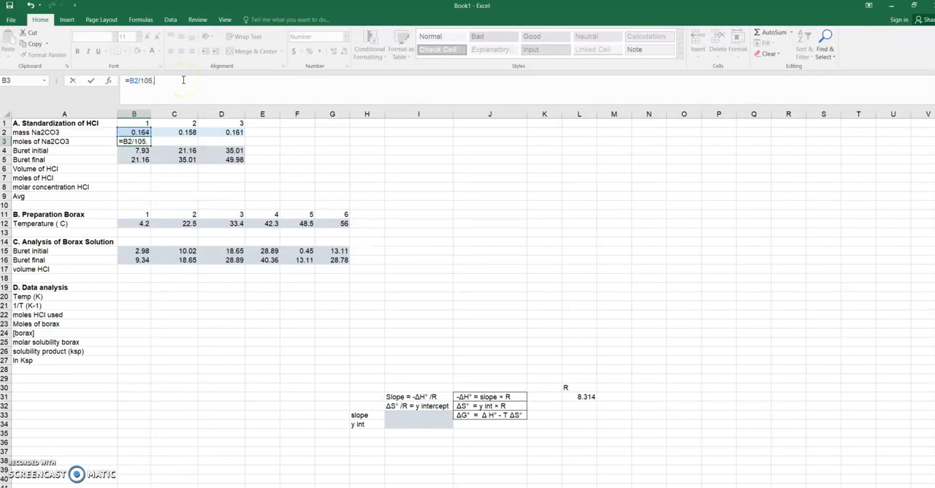
key(Return)
Step: Copy the moles of Na2CO3 formula from B3 into C3 for trial 2
click(127, 141)
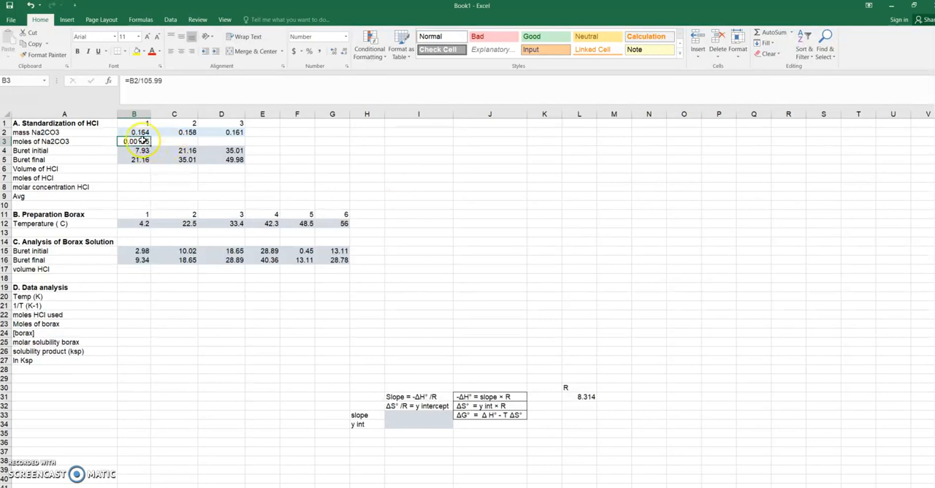
right_click(143, 140)
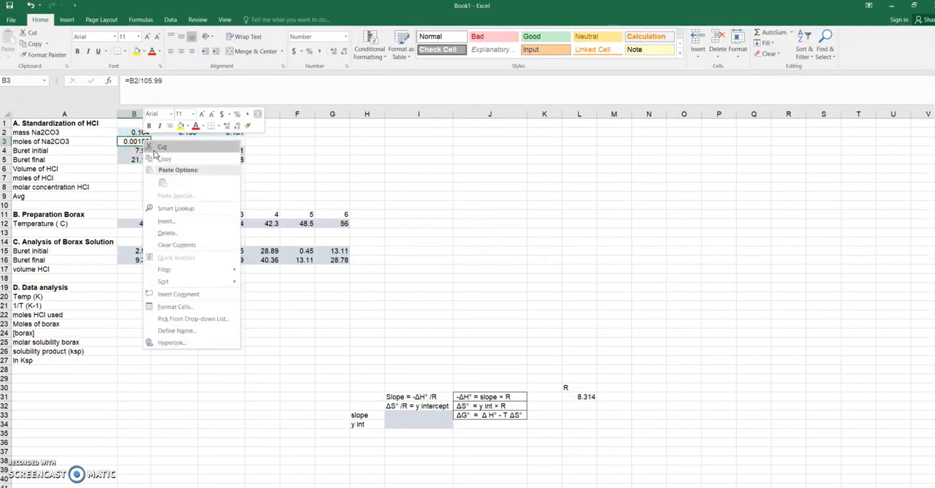
click(153, 154)
click(165, 144)
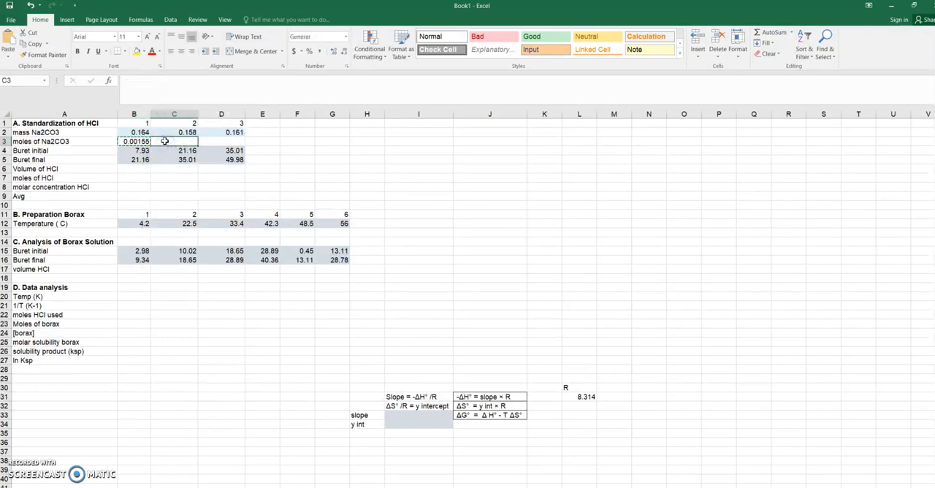
right_click(165, 141)
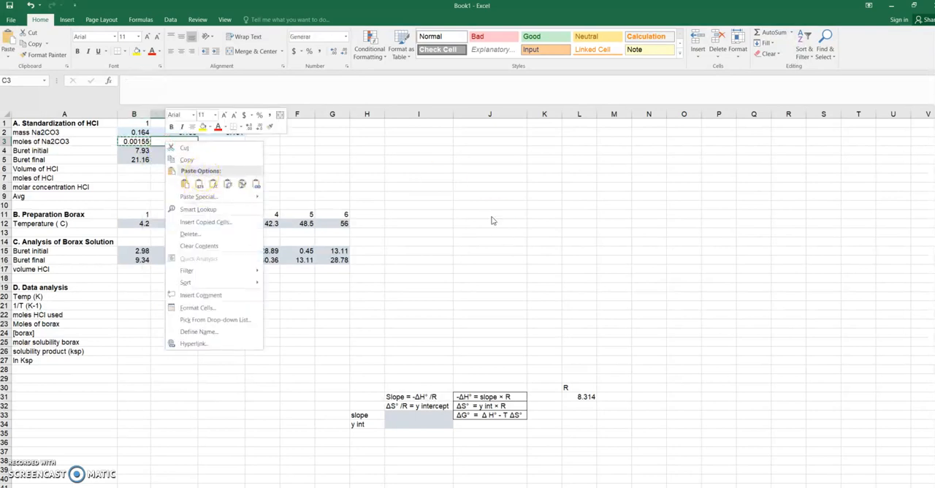
click(184, 183)
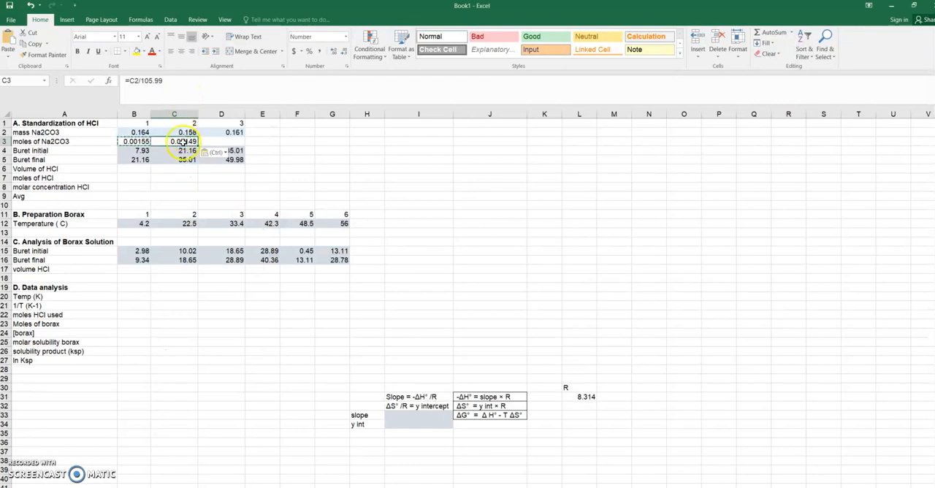
Step: Check the cell reference in C3's formula and fill it across to D3 for trial 3
key(F2)
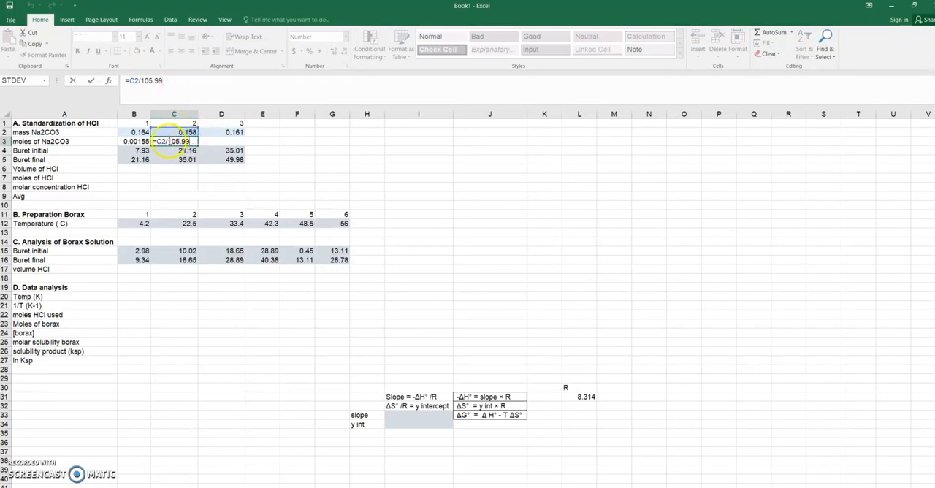
key(Tab)
click(186, 141)
drag(198, 145, 231, 143)
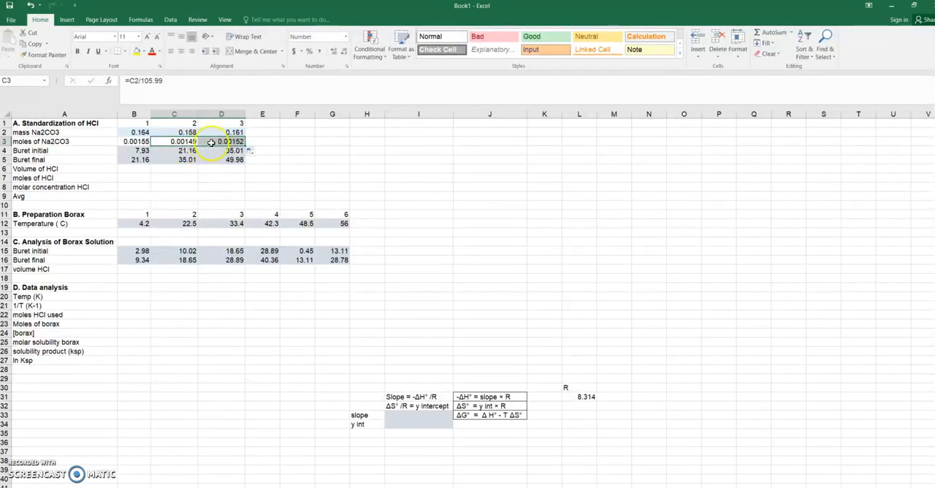
click(229, 141)
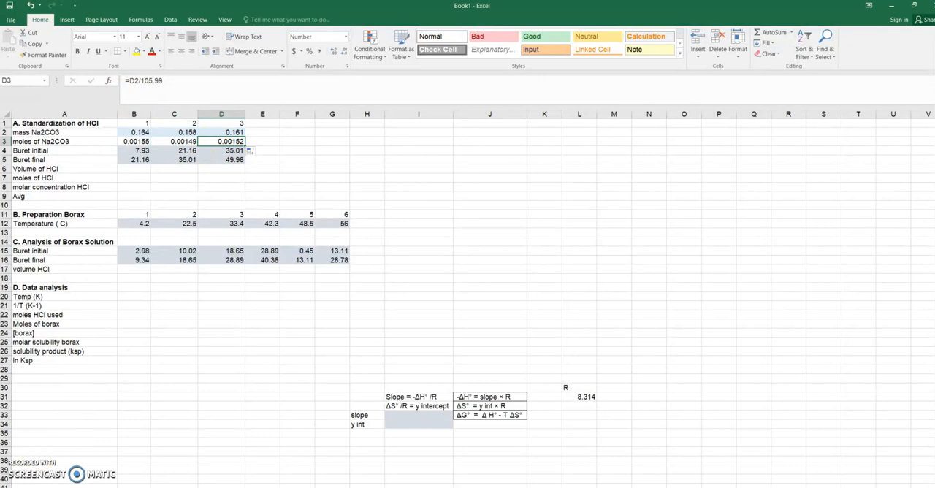
Step: Calculate the volume of HCl in B6 as =B5-B4 and fill the formula across to D6
click(137, 170)
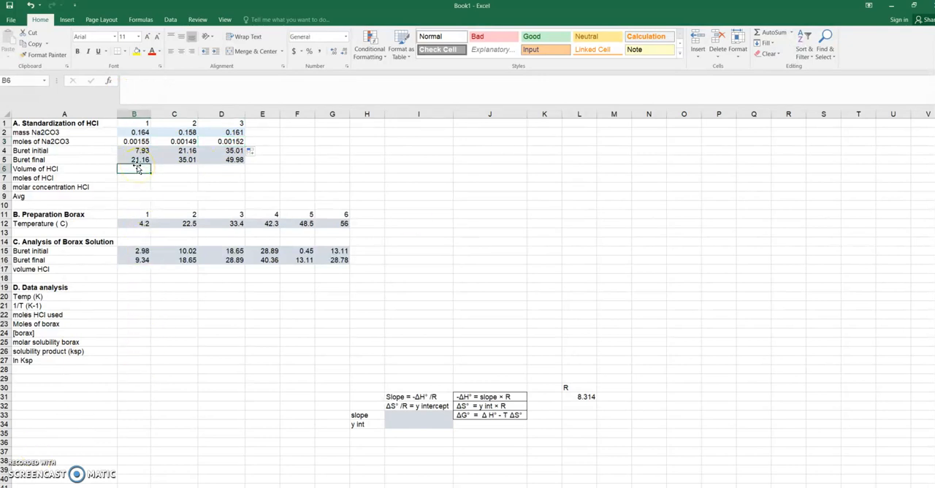
text(=)
click(147, 160)
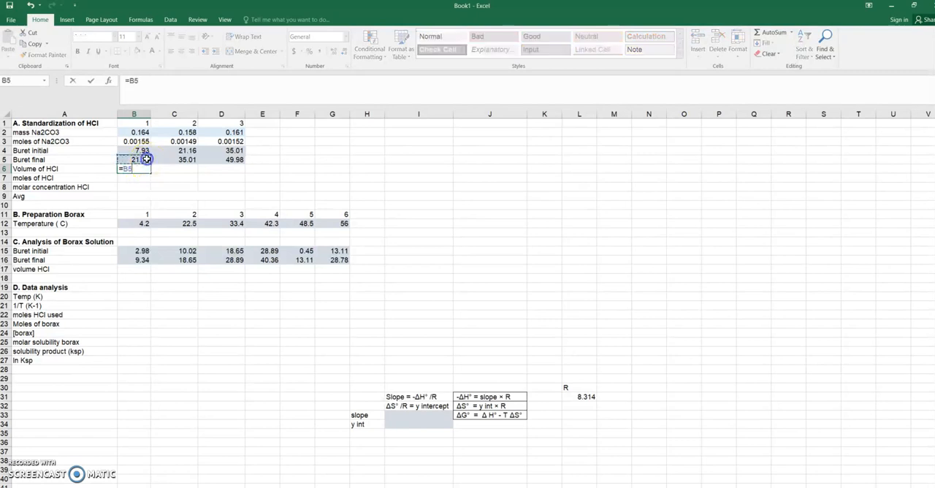
text(-)
click(146, 152)
key(ctrl+Return)
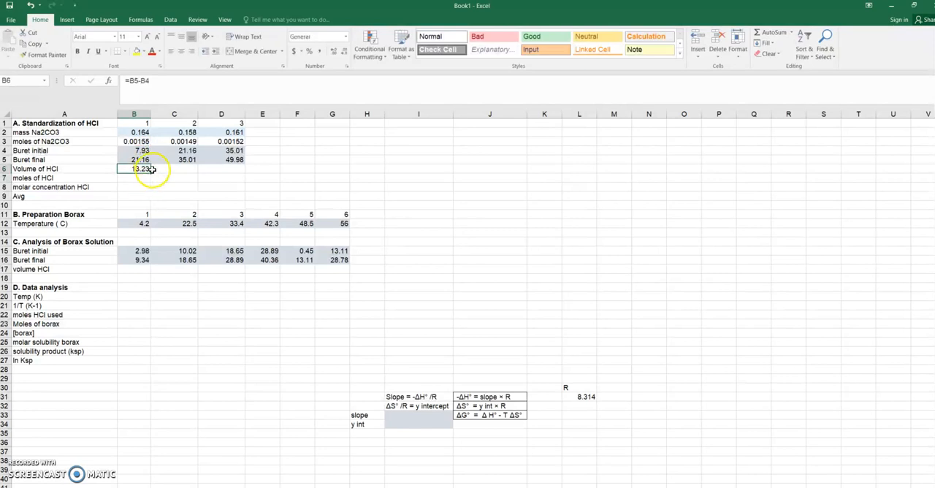
drag(151, 170, 243, 170)
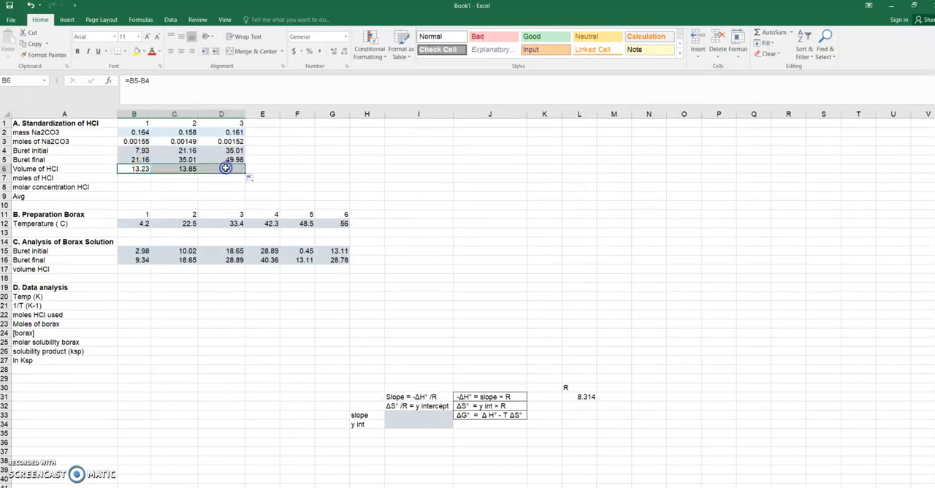
Step: Calculate the moles of HCl in B7 as =B3*2 and fill the formula across to D7
click(138, 179)
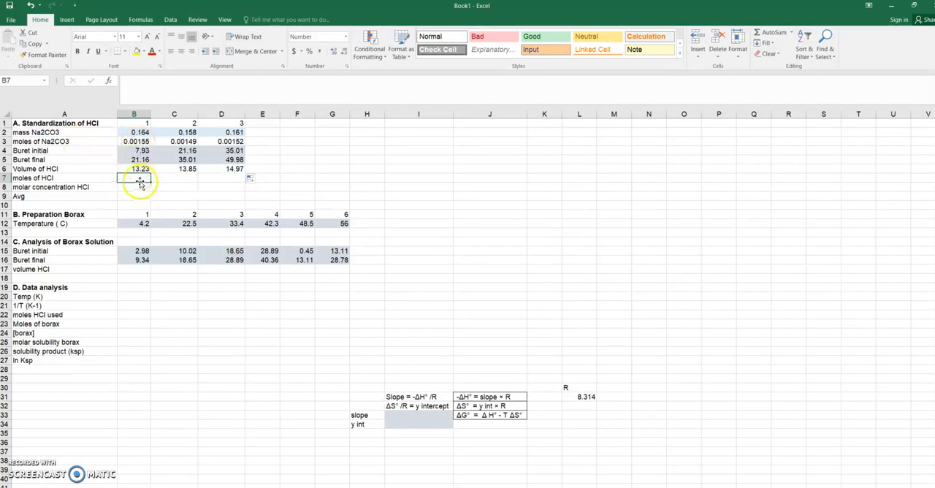
text(=)
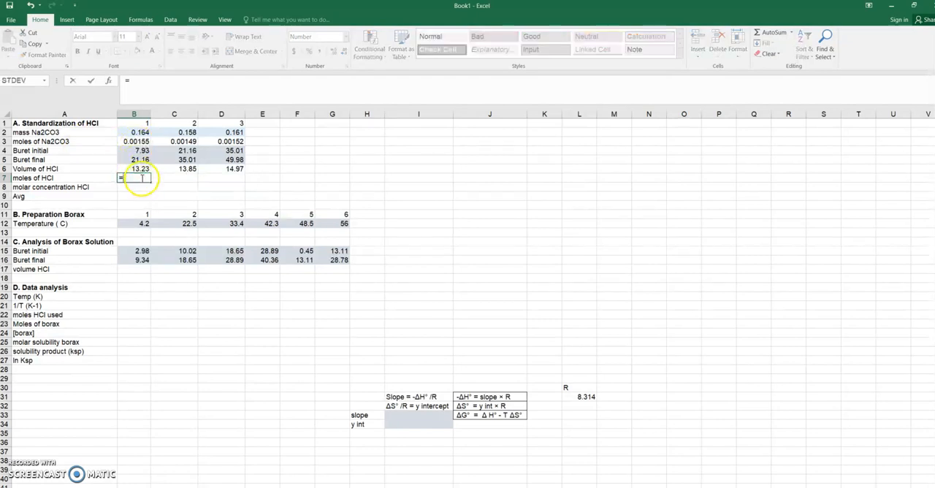
click(140, 141)
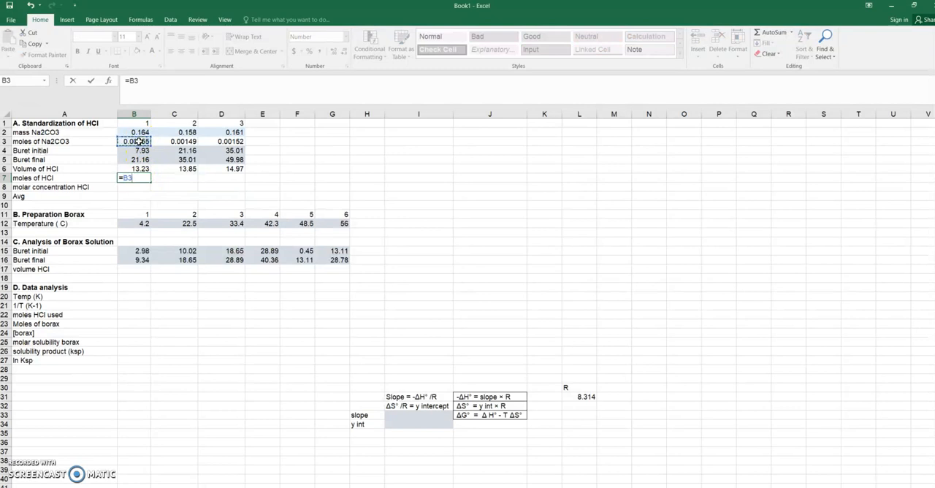
key(ctrl+Return)
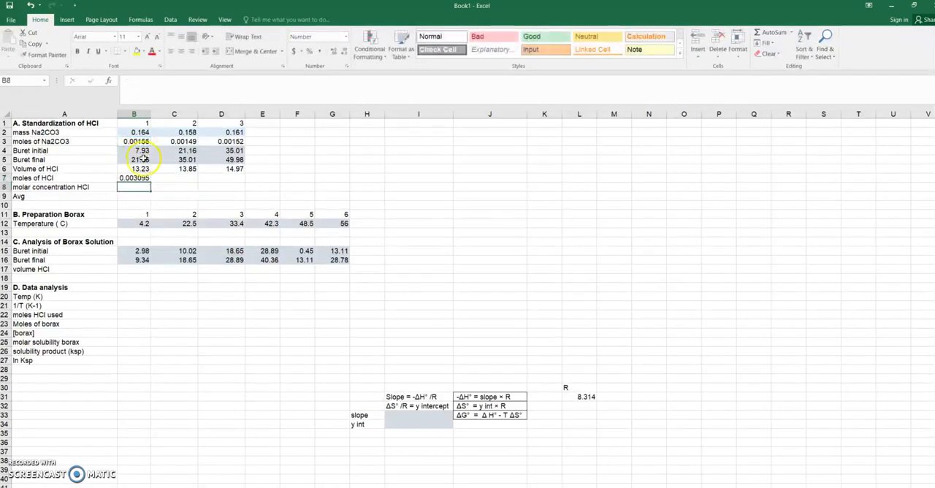
drag(152, 182, 234, 180)
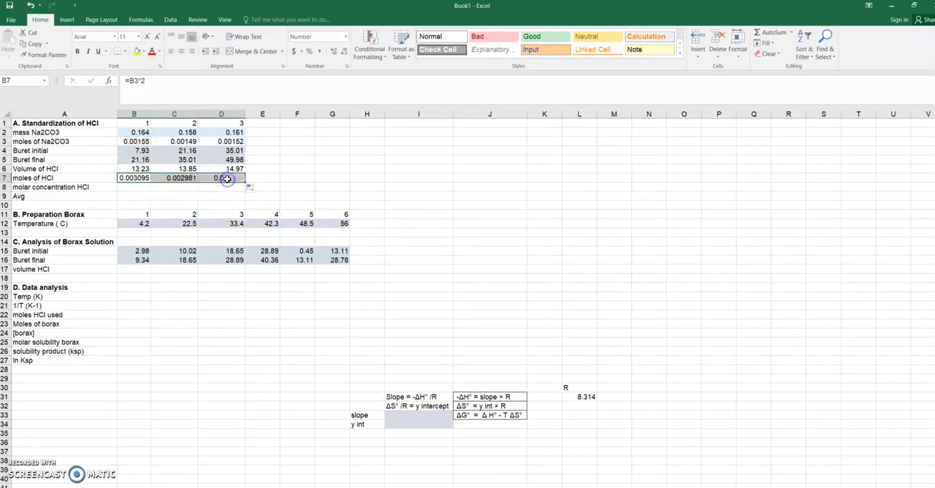
Step: Calculate the molar concentration of HCl in B8 as =B7/(B6/1000) and fill the formula across to D8
click(139, 189)
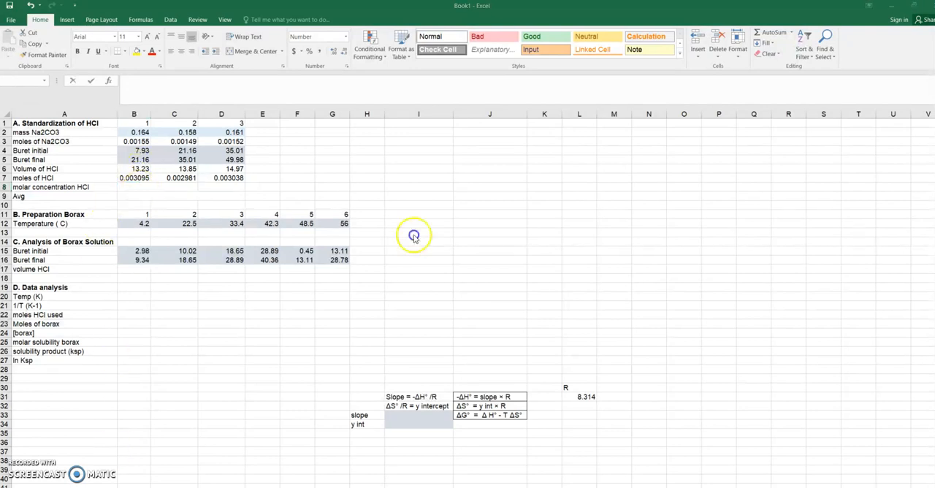
double_click(139, 187)
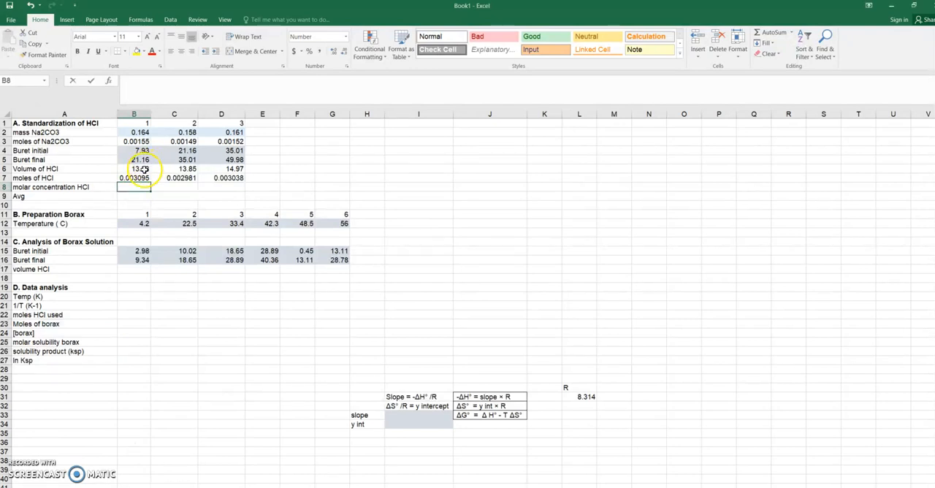
click(145, 168)
click(140, 186)
text(=)
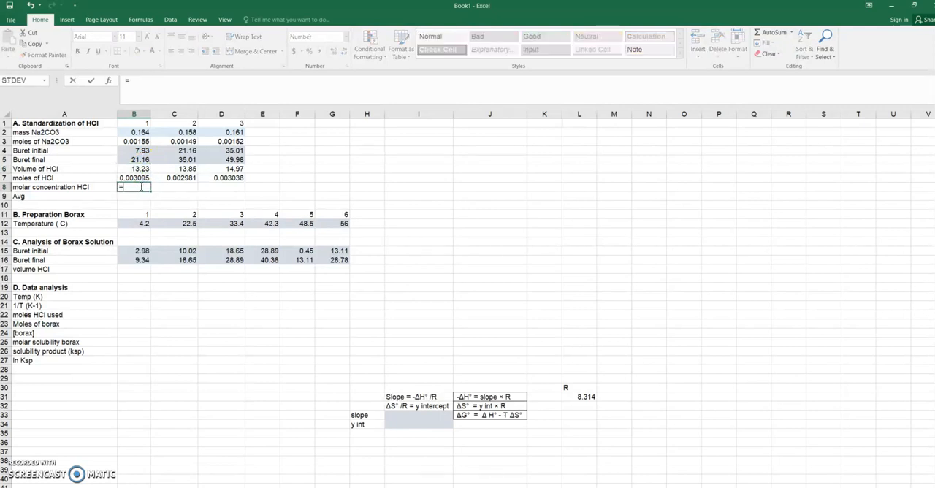
click(141, 178)
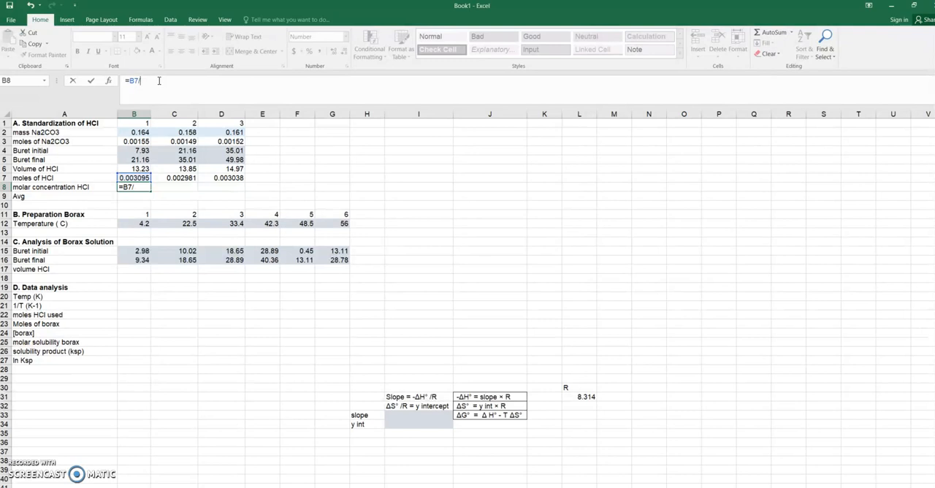
text(/()
click(140, 169)
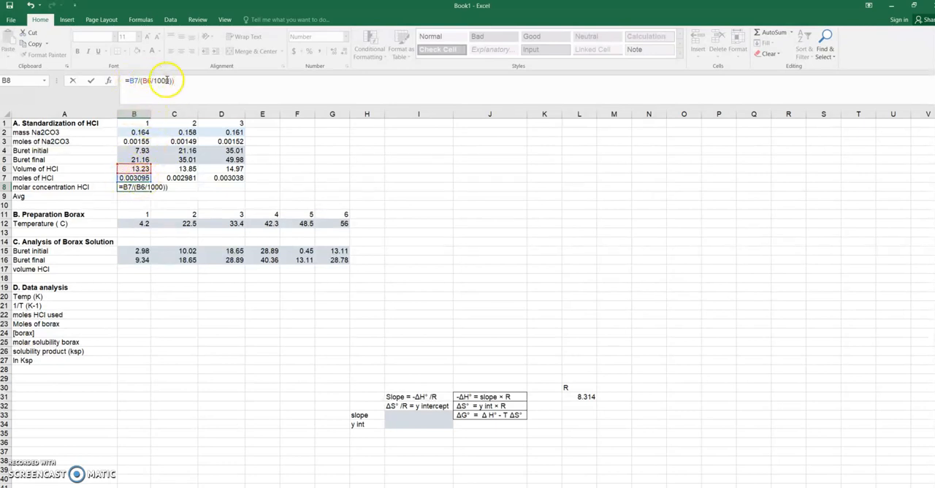
key(Return)
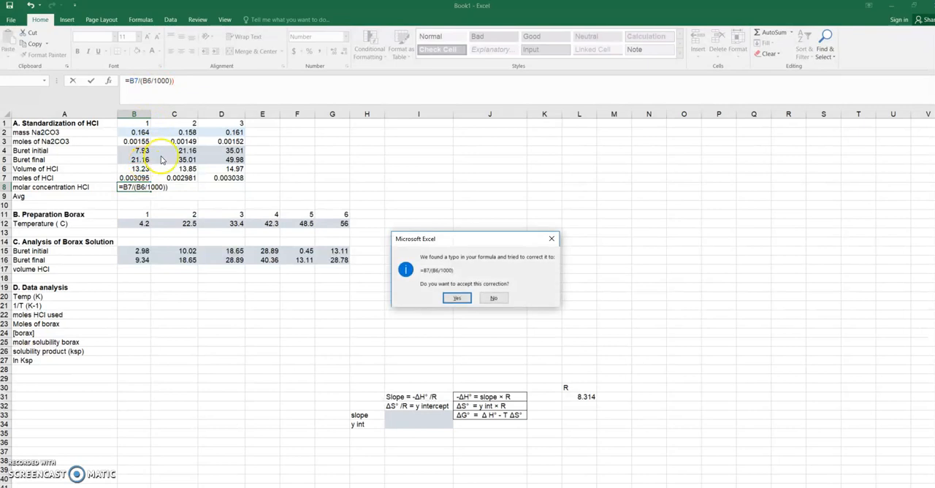
click(493, 299)
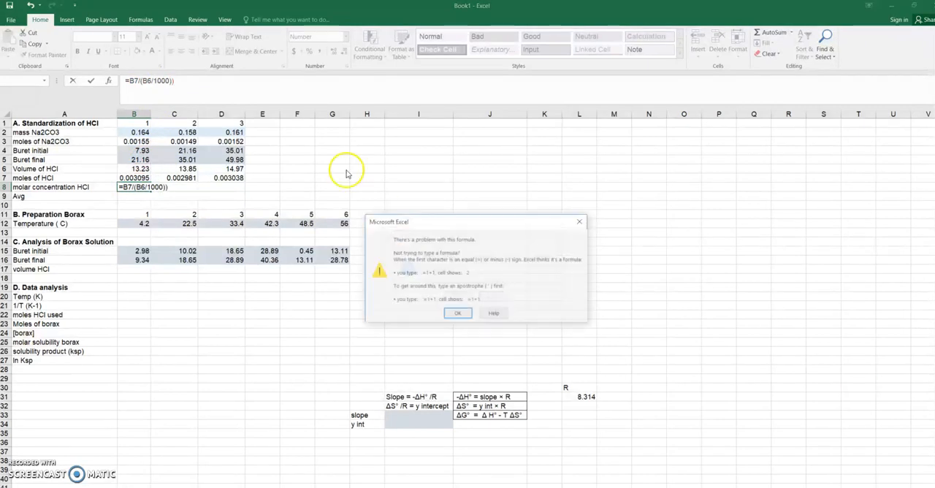
click(471, 315)
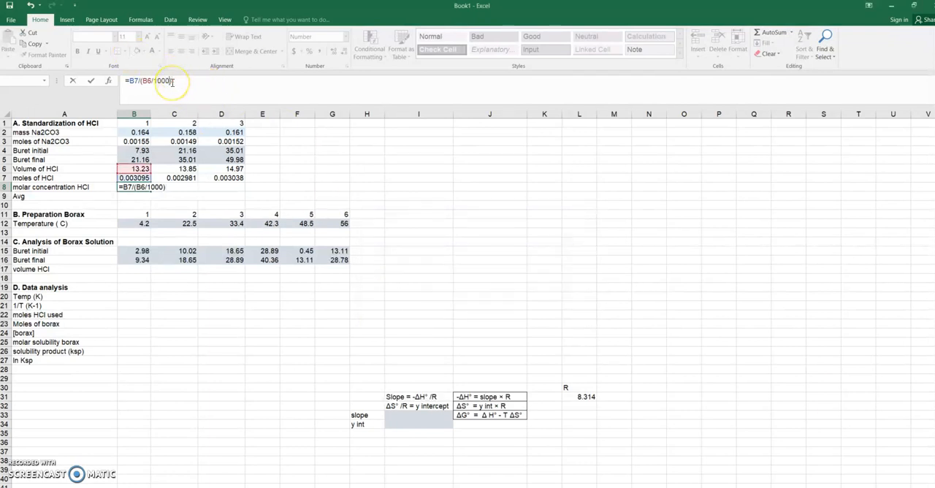
key(Return)
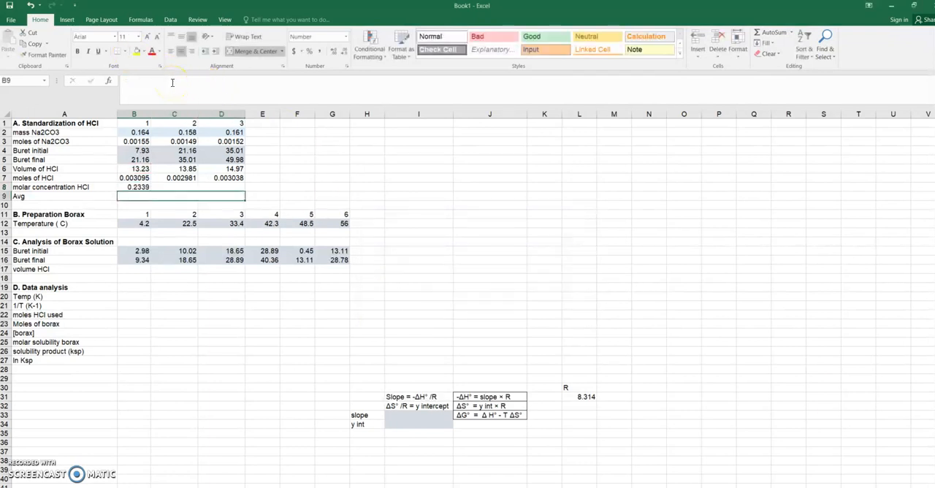
click(141, 187)
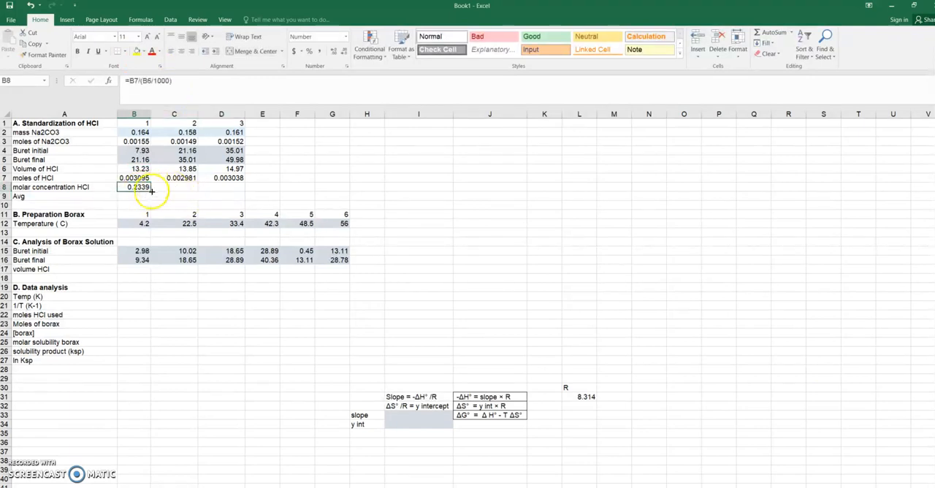
mouse_move(149, 189)
mouse_down()
mouse_move(230, 189)
mouse_move(135, 197)
mouse_up()
Step: Unmerge the Avg row cells B9:D9 and select B9
click(258, 53)
click(257, 55)
click(133, 198)
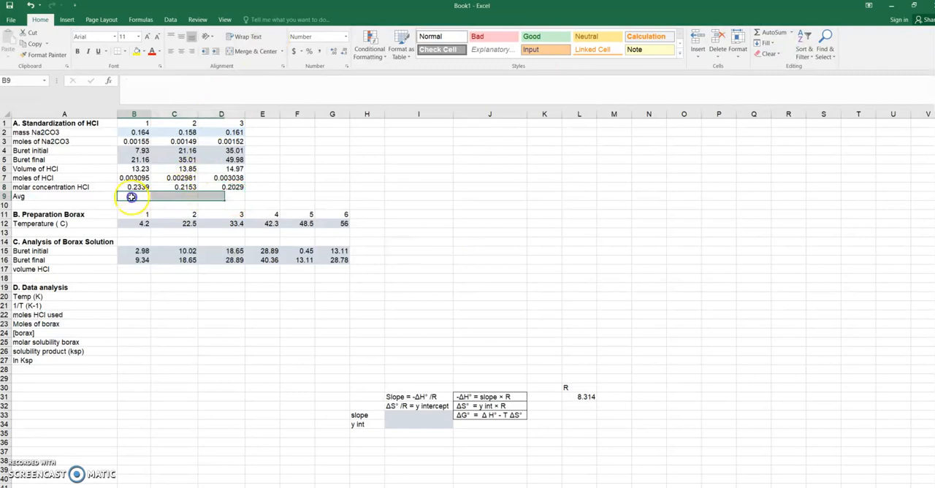
Step: Merge and center the Avg row cells B9:D9 into a single cell
click(328, 195)
drag(148, 198, 233, 197)
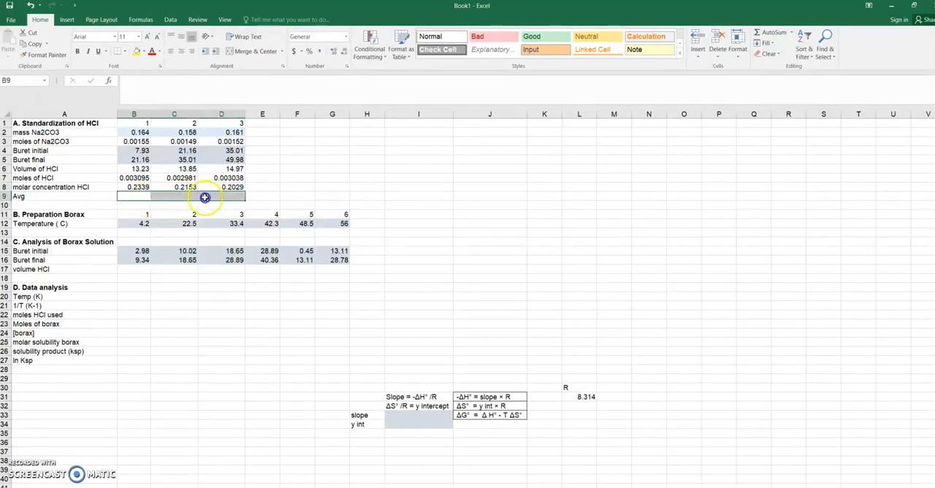
click(252, 51)
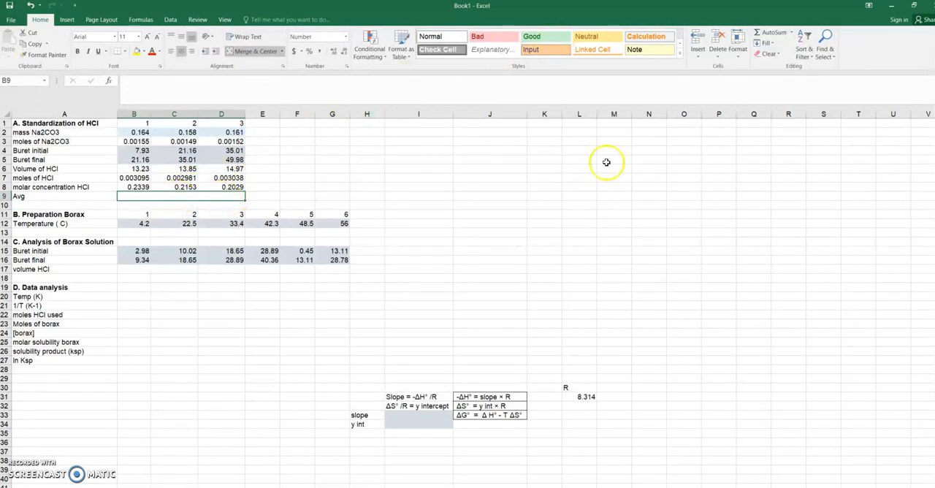
Step: Average the three molar concentrations of HCl in the merged Avg cell with =AVERAGE(B8:D8) and check the range it covers
click(790, 34)
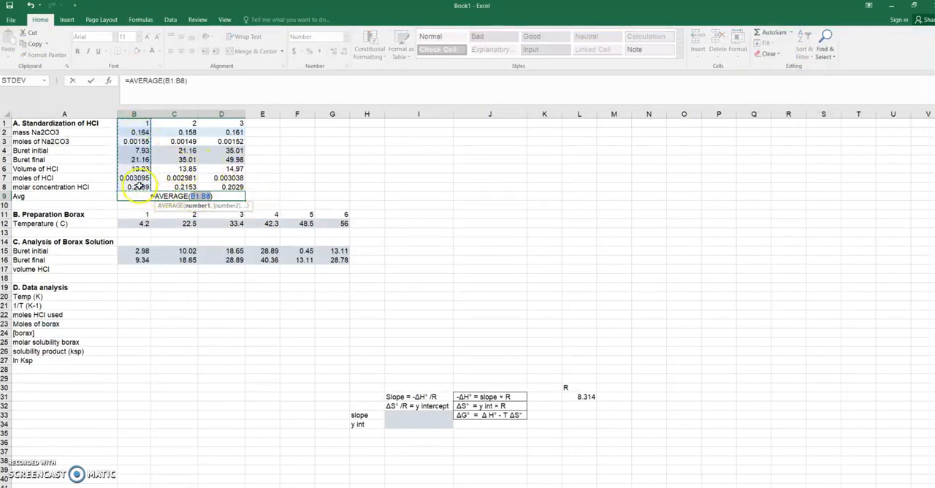
click(216, 187)
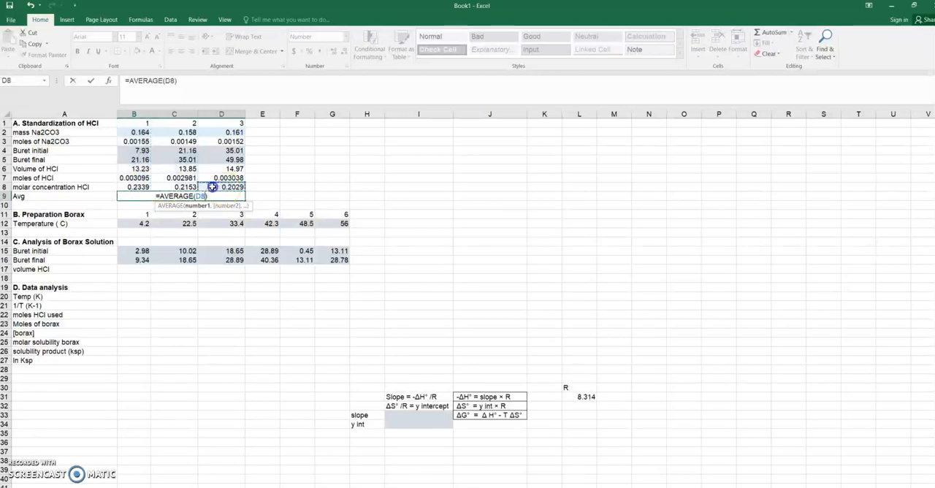
key(Return)
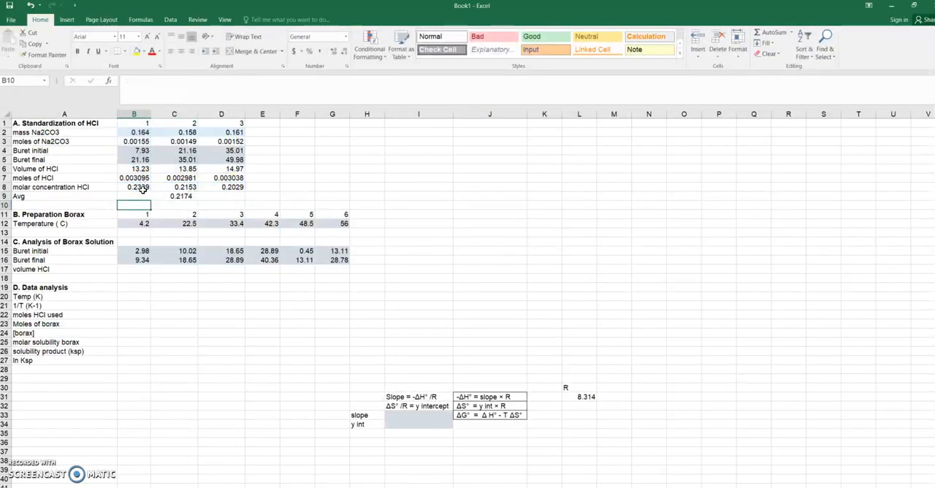
click(179, 198)
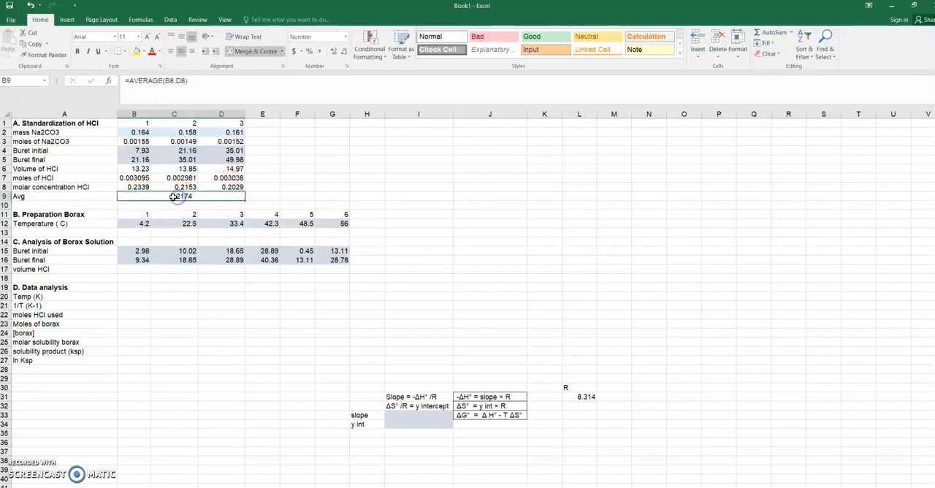
click(199, 91)
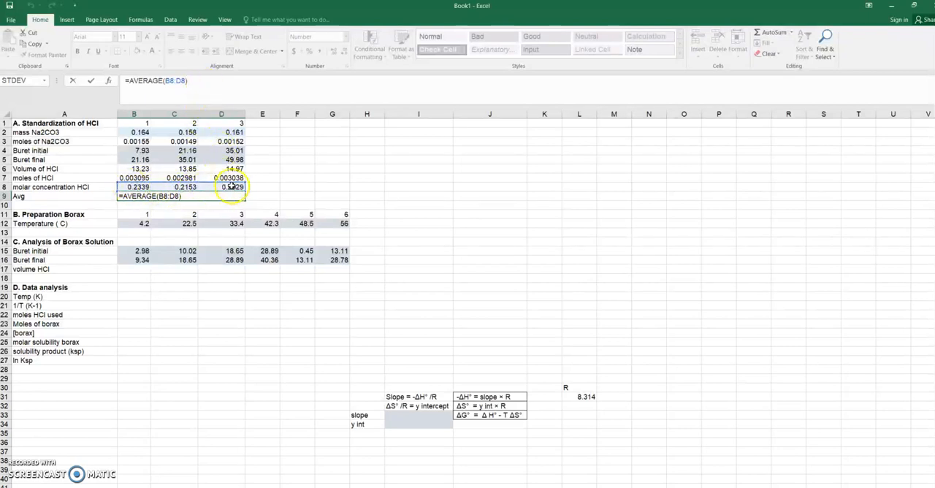
key(Return)
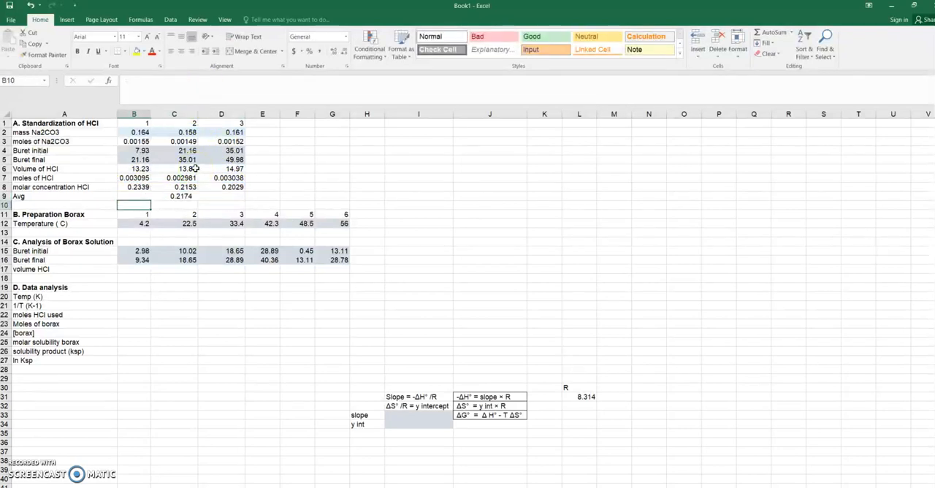
Step: Calculate the volume of HCl for the borax solutions in B17 as =B16-B15 and fill the formula across to G17
click(145, 223)
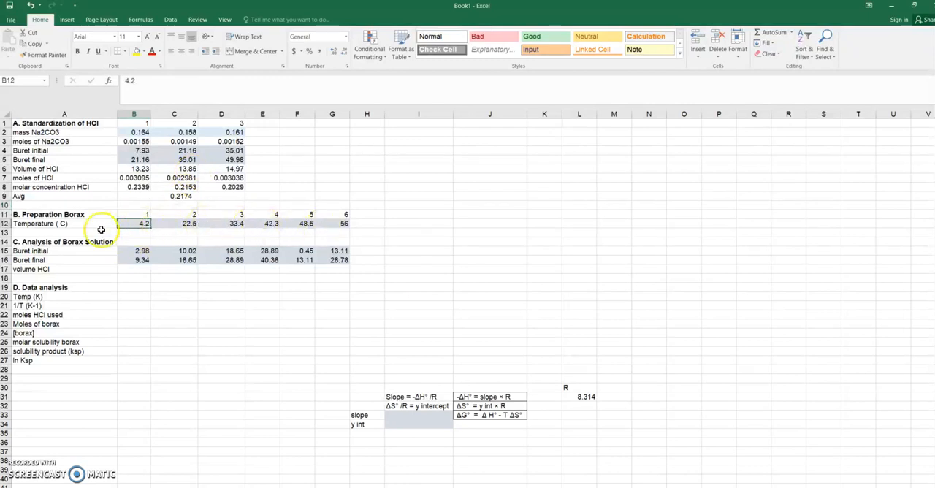
click(138, 270)
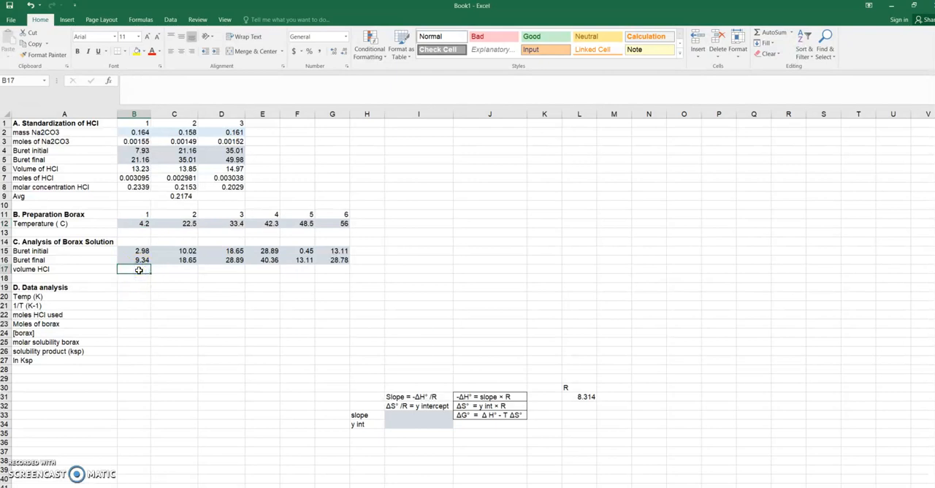
text(=)
click(139, 260)
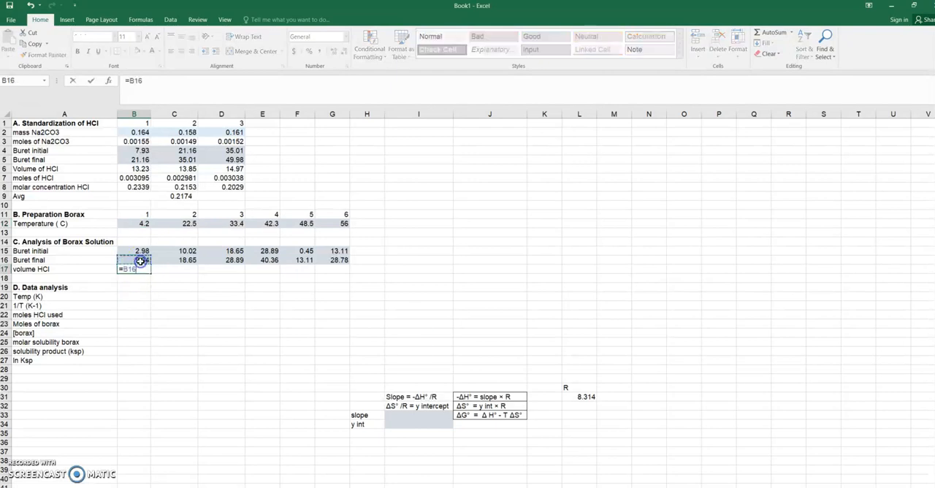
text(-)
click(139, 251)
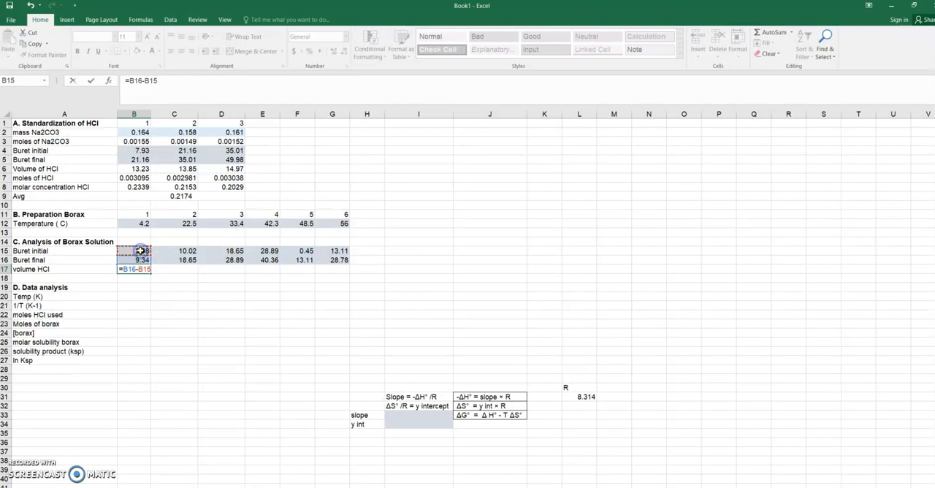
key(Return)
click(143, 270)
drag(150, 272, 357, 270)
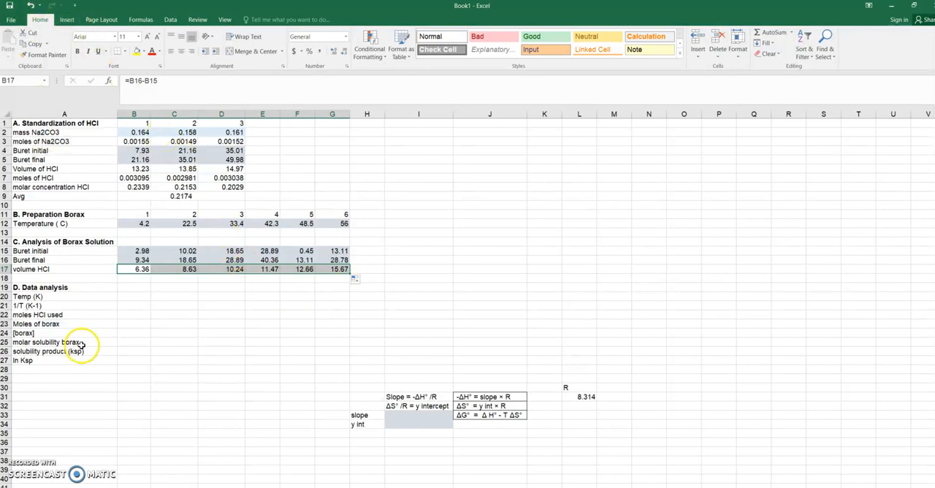
Step: Convert the temperature to kelvin in B20 as =B12+273.15 and fill the formula across to G20
click(140, 297)
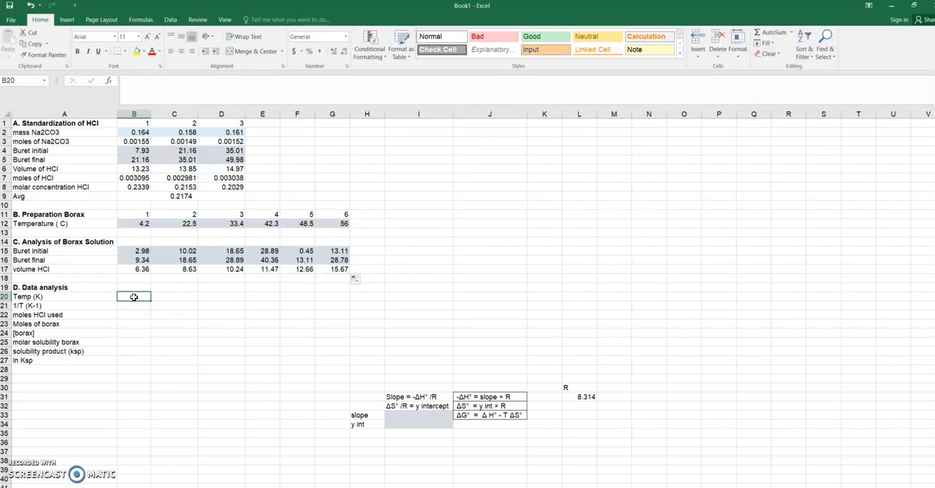
text(=)
click(144, 223)
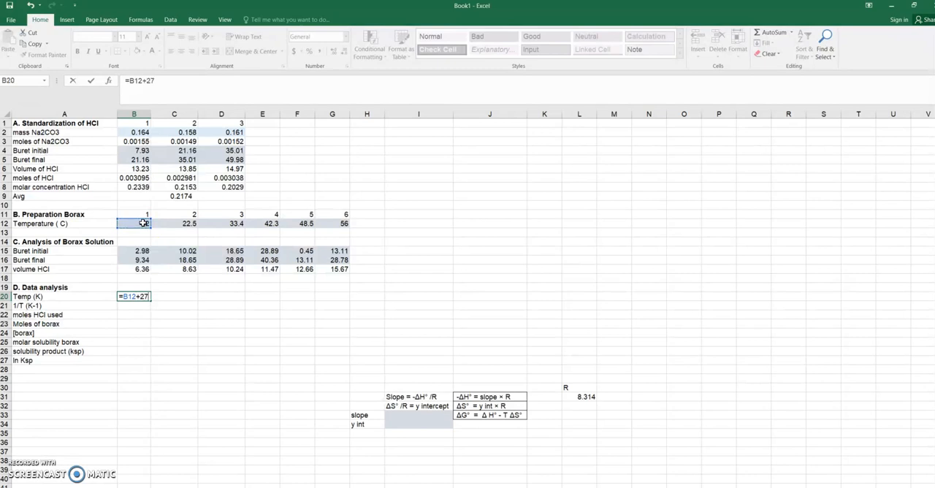
text(+273.15)
key(Return)
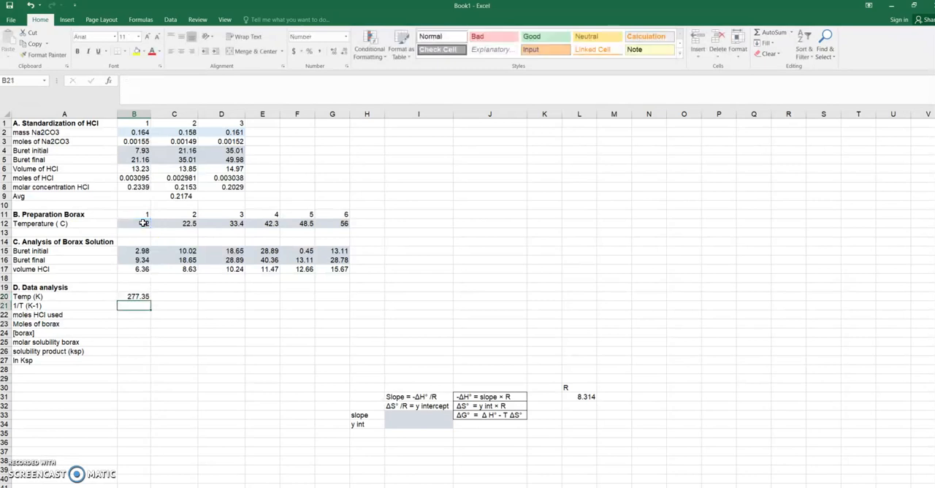
click(137, 299)
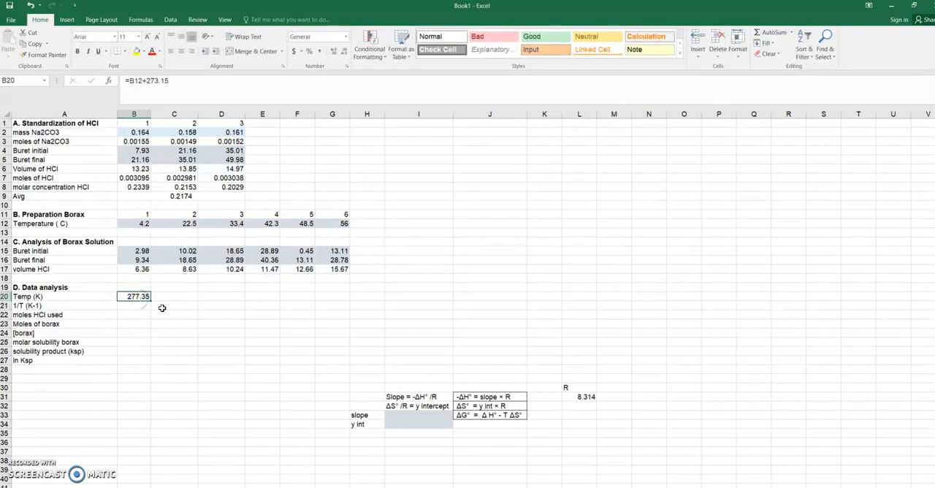
drag(150, 299, 338, 296)
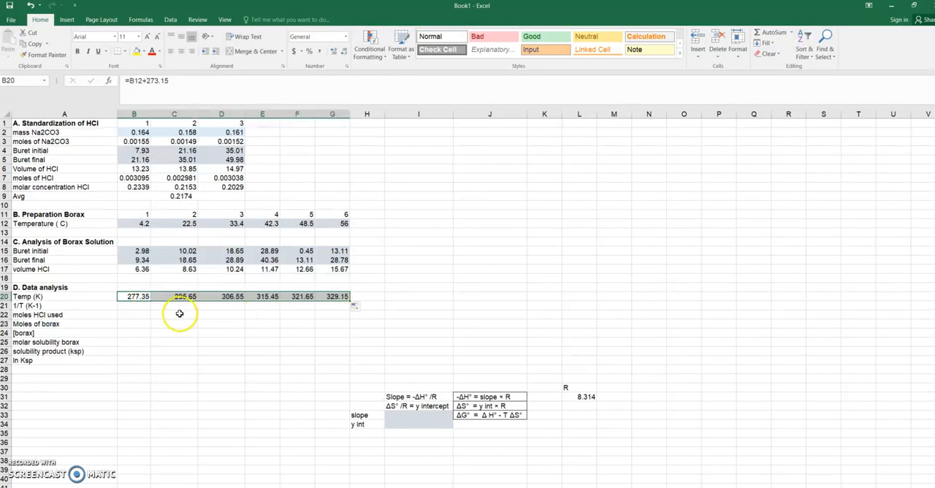
Step: Calculate the inverse temperature in B21 as =1/B20 and fill the formula across to G21
click(139, 306)
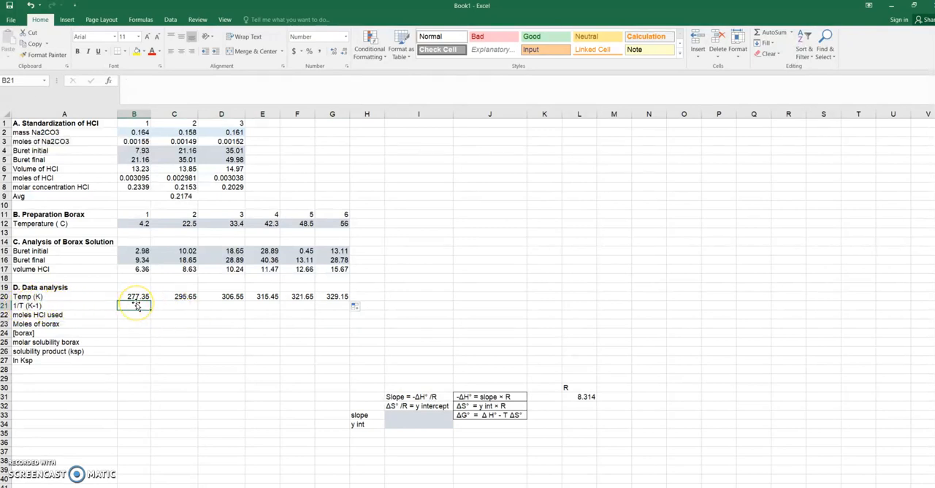
text(=)
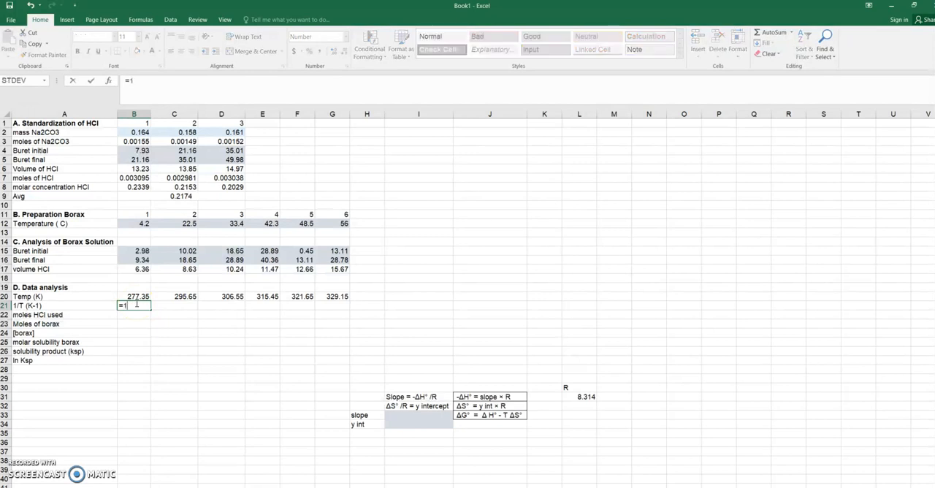
text(1/)
click(138, 296)
key(Return)
click(139, 305)
drag(150, 310, 334, 310)
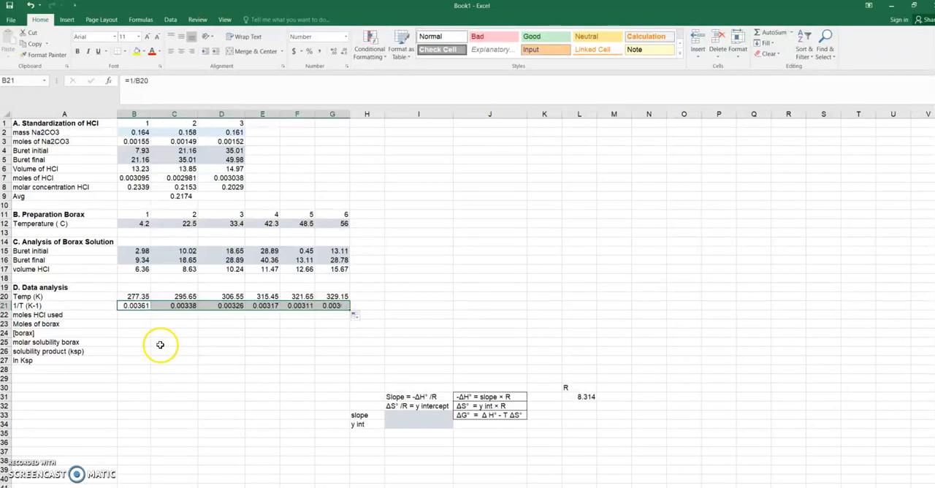
Step: Calculate the moles of HCl used in B22 as =(B17/1000)*B9 and fill the formula across to G22
click(141, 315)
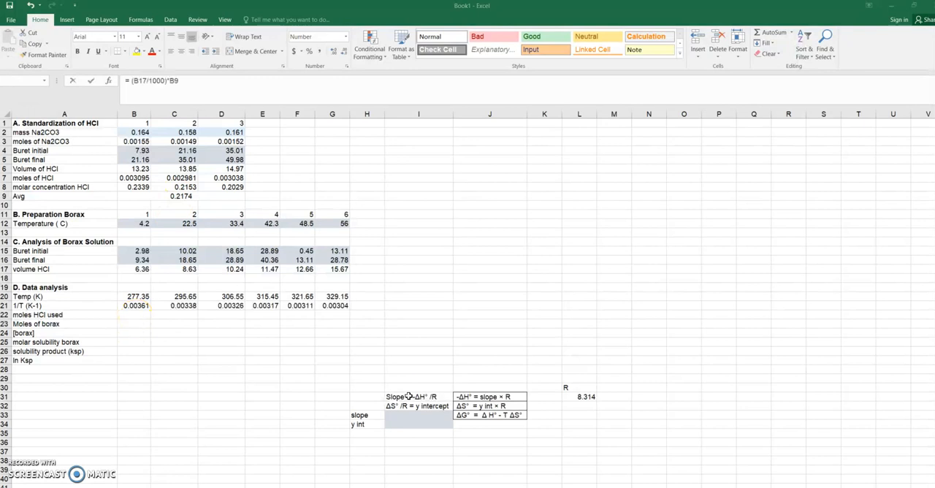
double_click(136, 315)
click(135, 314)
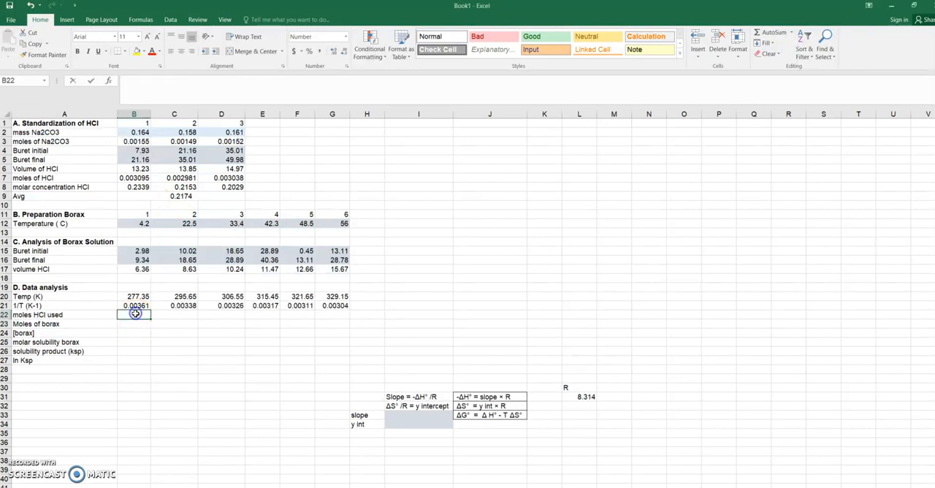
text(=)
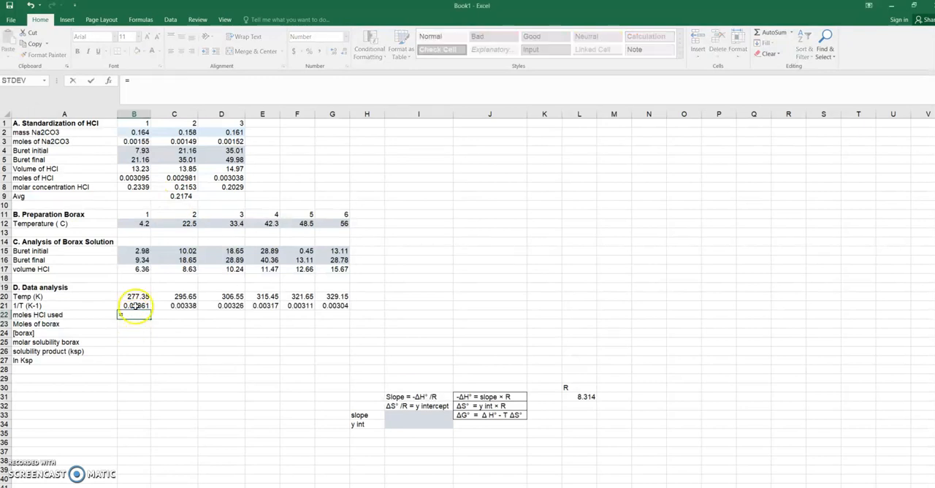
click(146, 91)
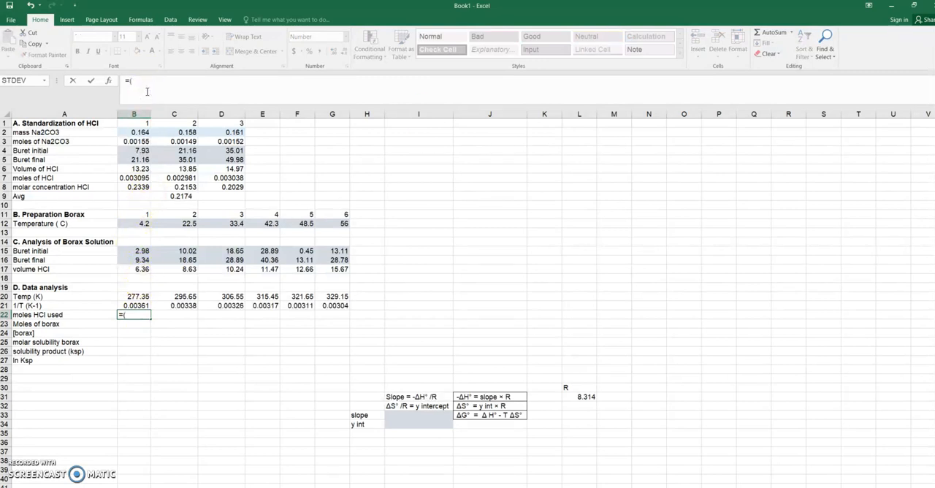
click(141, 269)
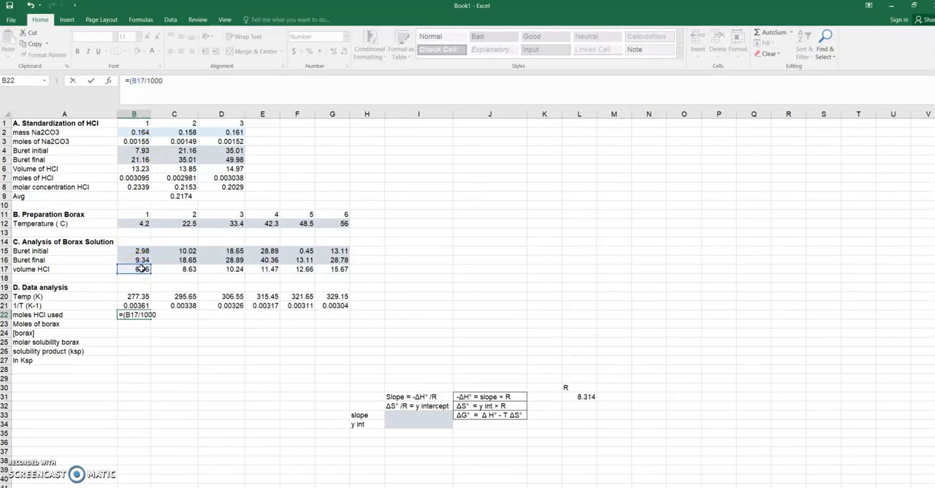
click(157, 82)
click(126, 78)
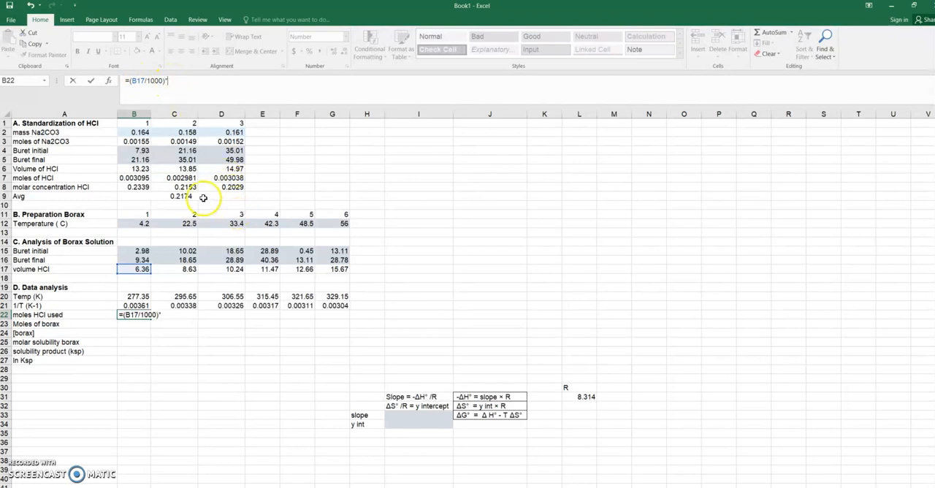
click(203, 197)
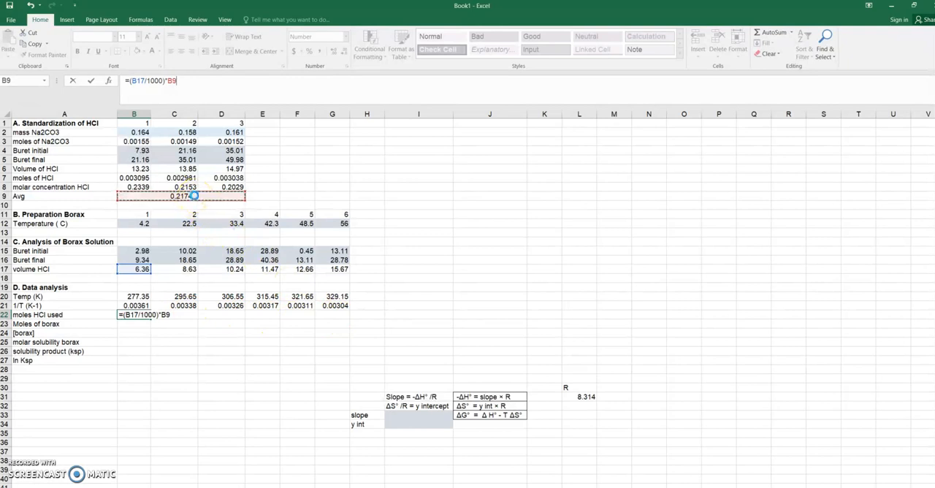
key(Return)
click(135, 315)
drag(150, 319, 340, 319)
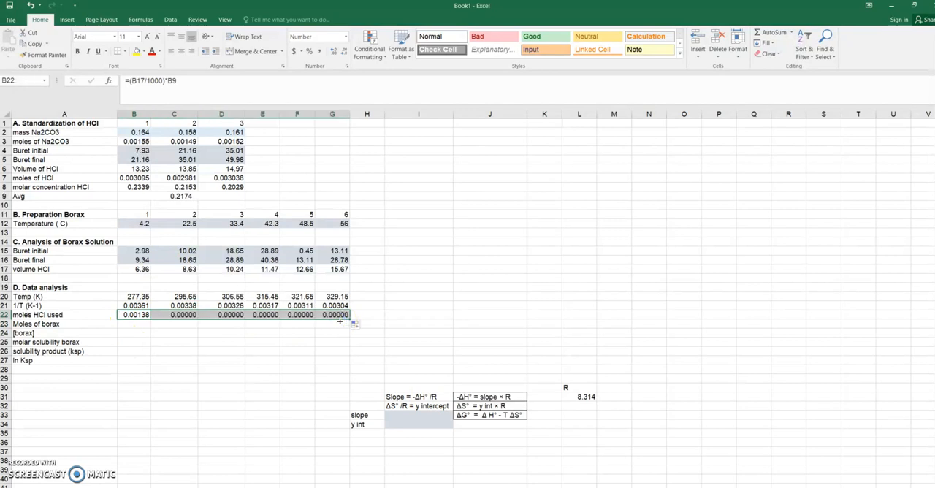
Step: Inspect the filled formulas in C22 to F22 and the Avg row cells they refer to
click(181, 314)
click(217, 314)
click(271, 315)
click(293, 316)
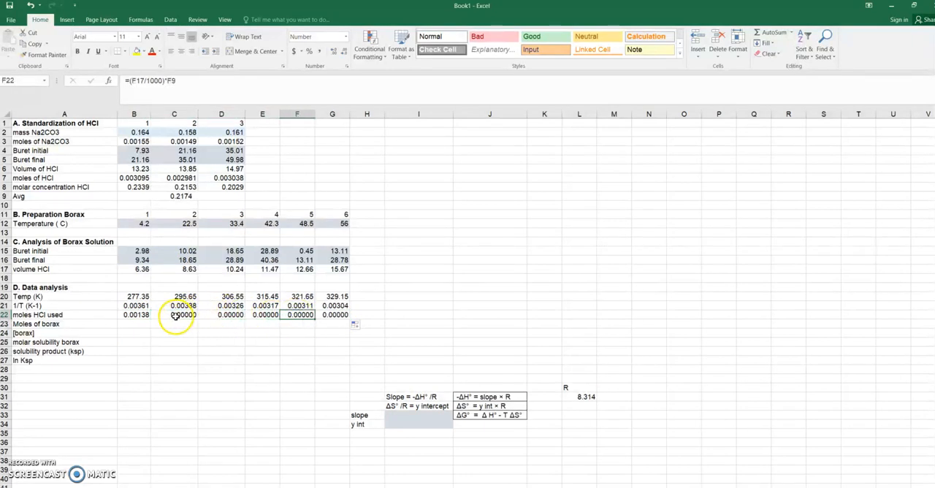
click(187, 195)
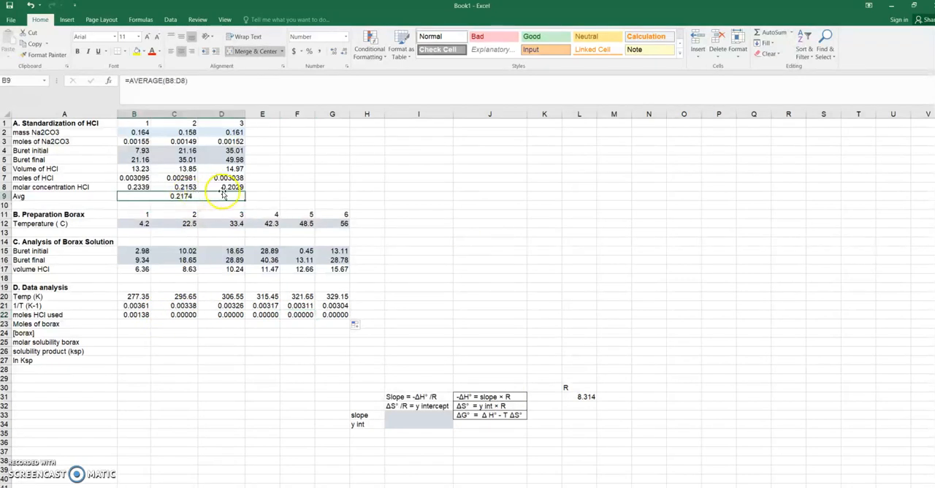
click(255, 195)
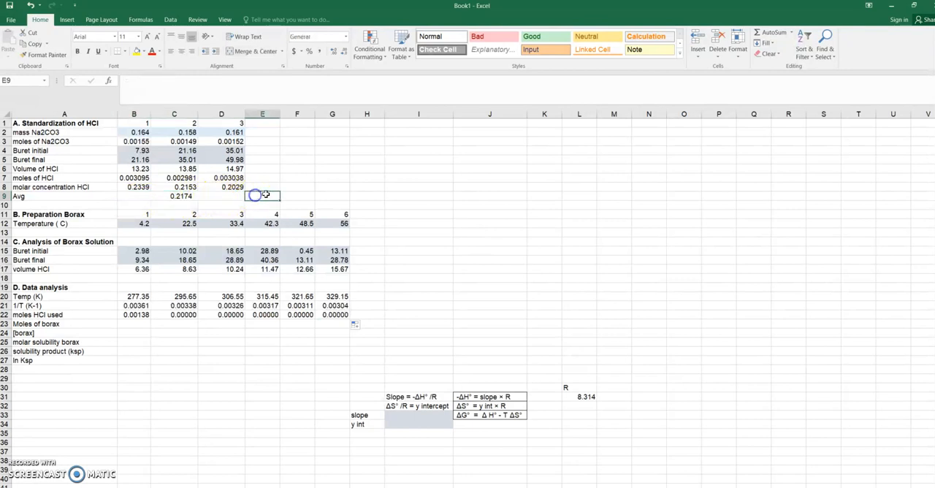
click(296, 195)
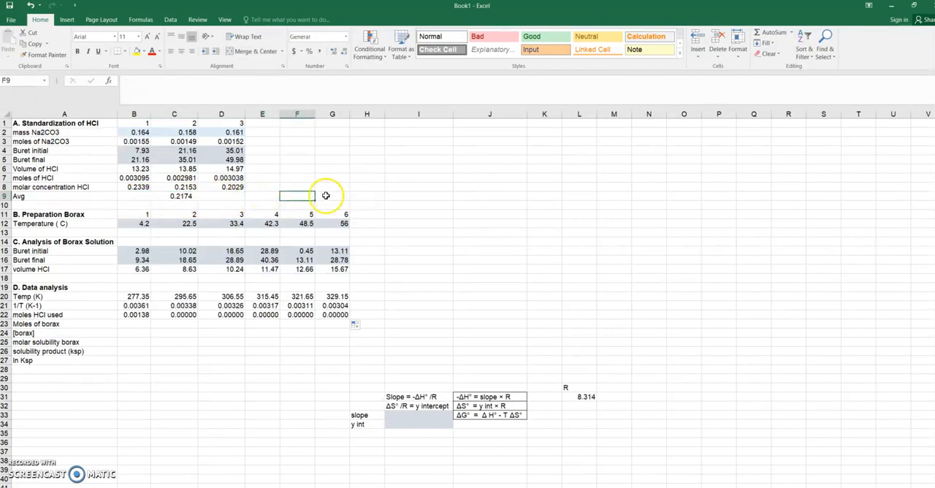
Step: Make the Avg reference in B22 absolute, as =(B17/1000)*$B$9, and highlight the merged Avg cell in yellow
click(135, 314)
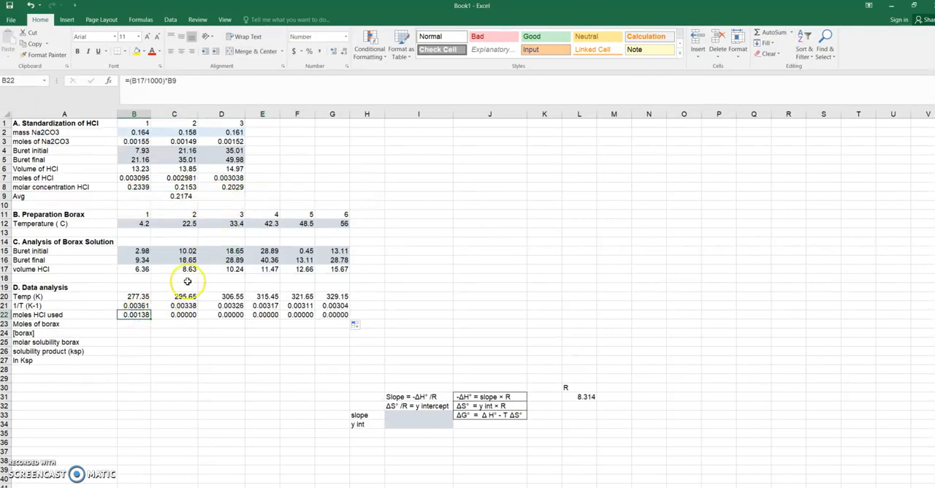
click(179, 80)
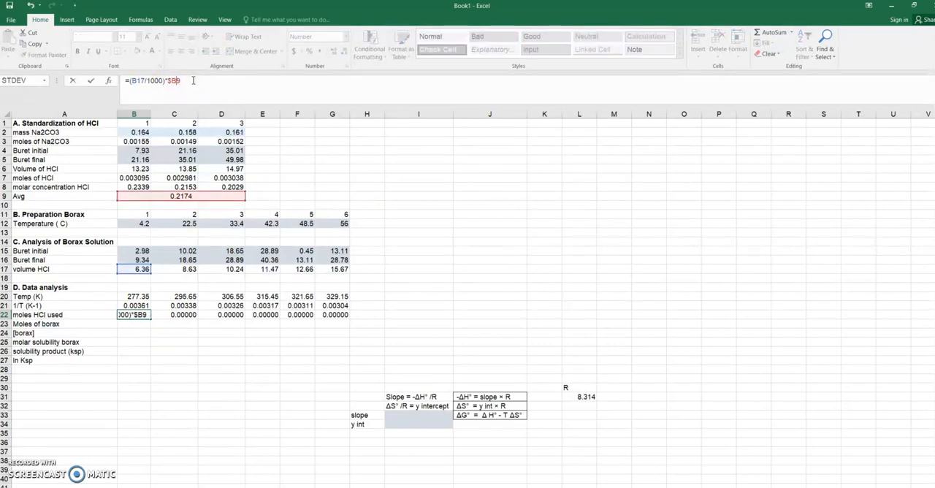
key(Return)
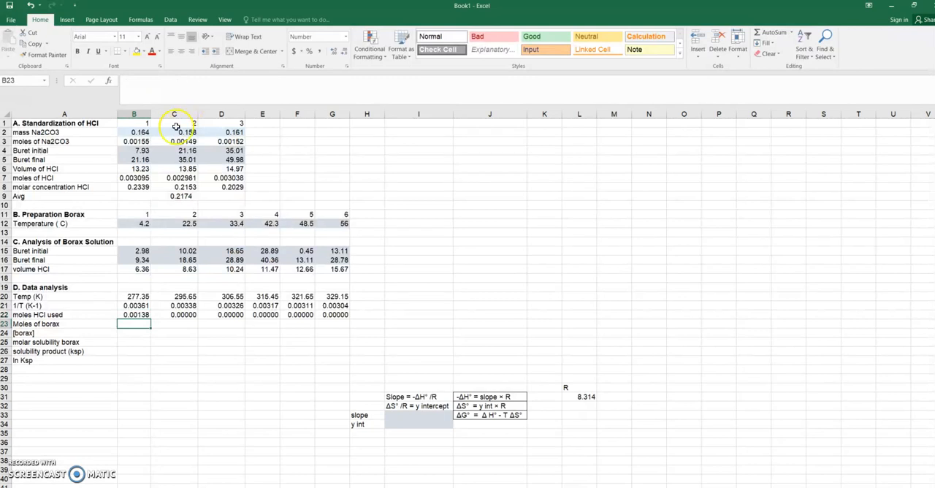
click(174, 194)
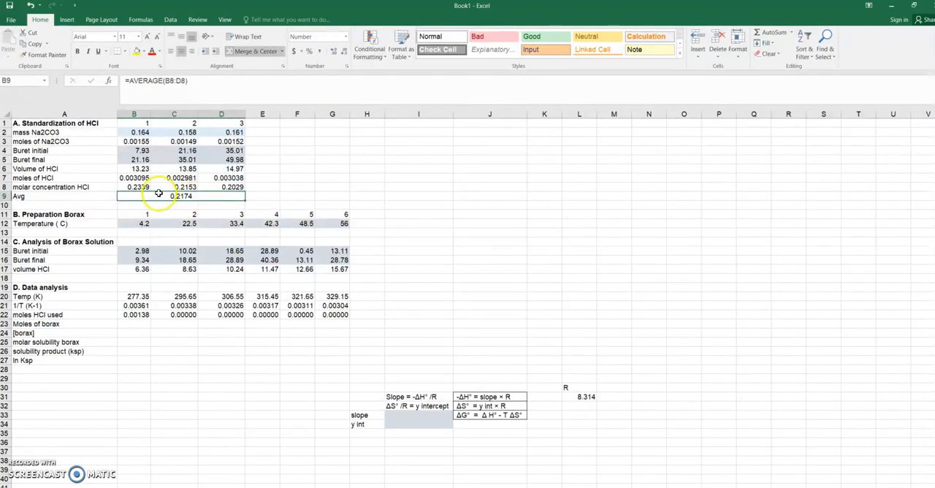
click(136, 51)
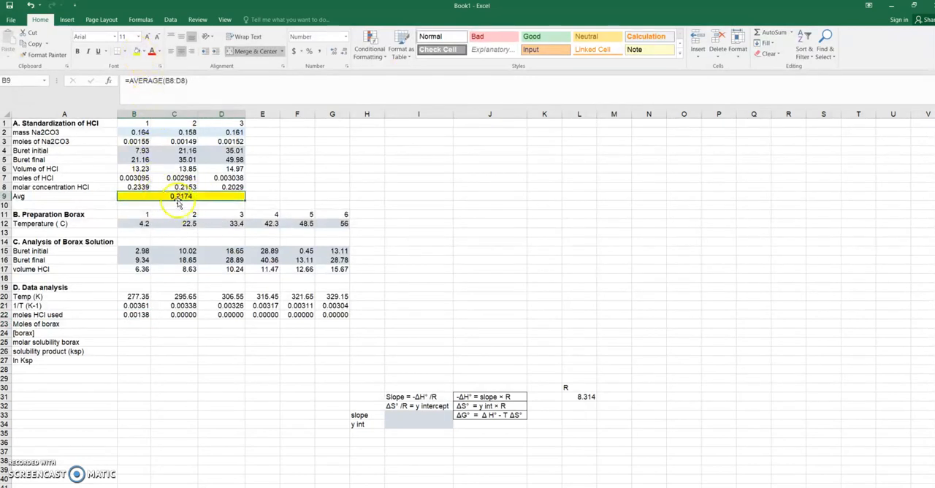
Step: Fill the corrected moles of HCl formula from B22 across to G22
click(137, 314)
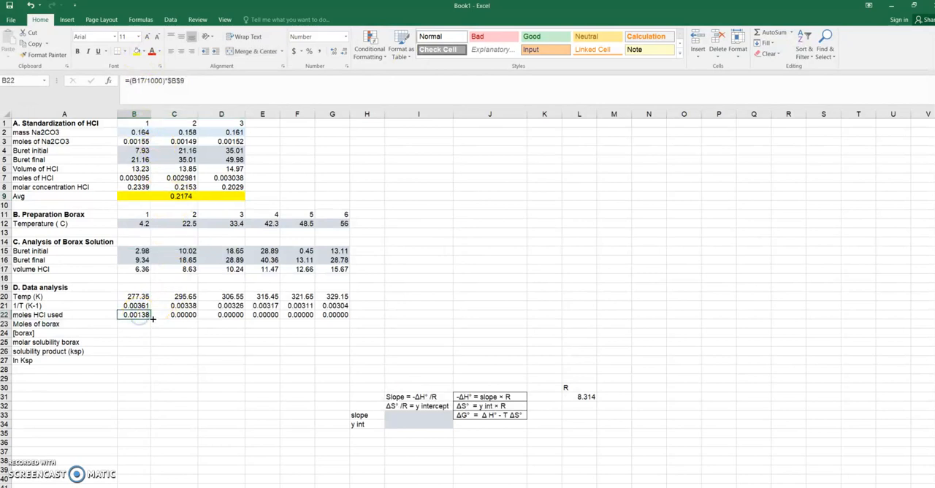
drag(151, 316, 332, 314)
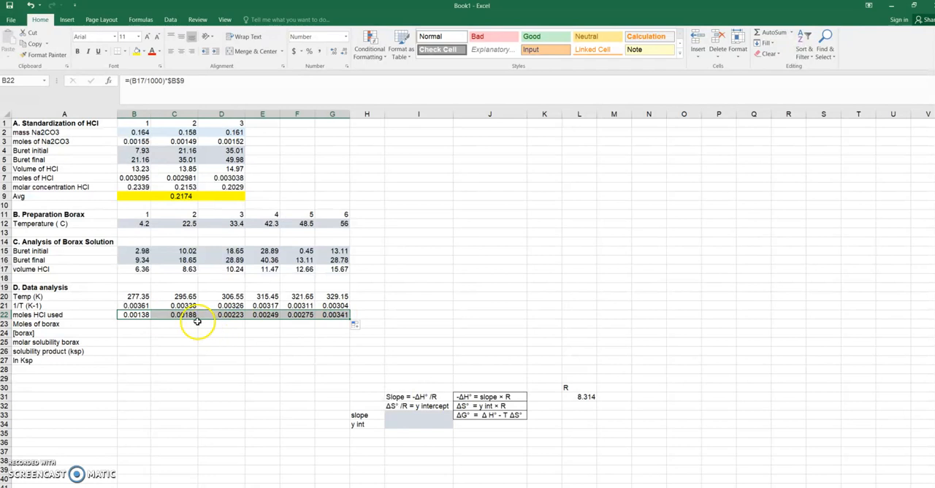
click(332, 316)
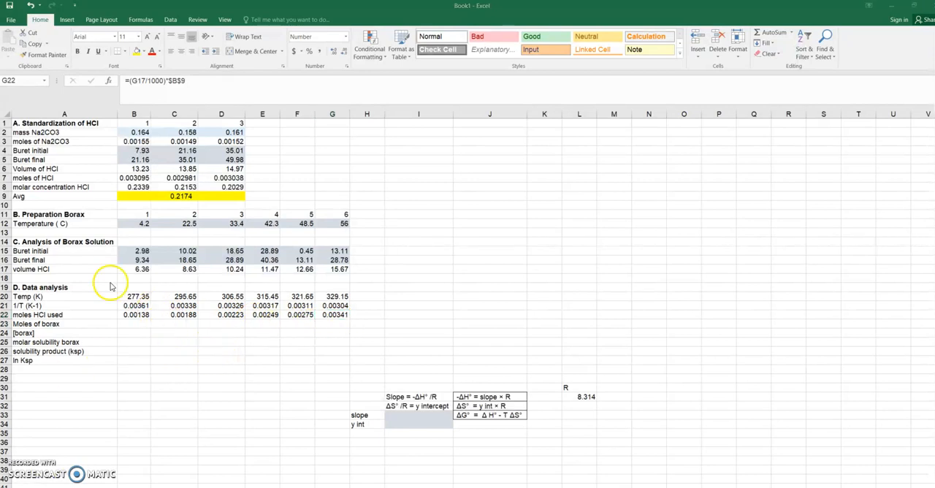
Step: Calculate the moles of borax in B23 as =B22/2 and fill the formula across to G23
click(102, 323)
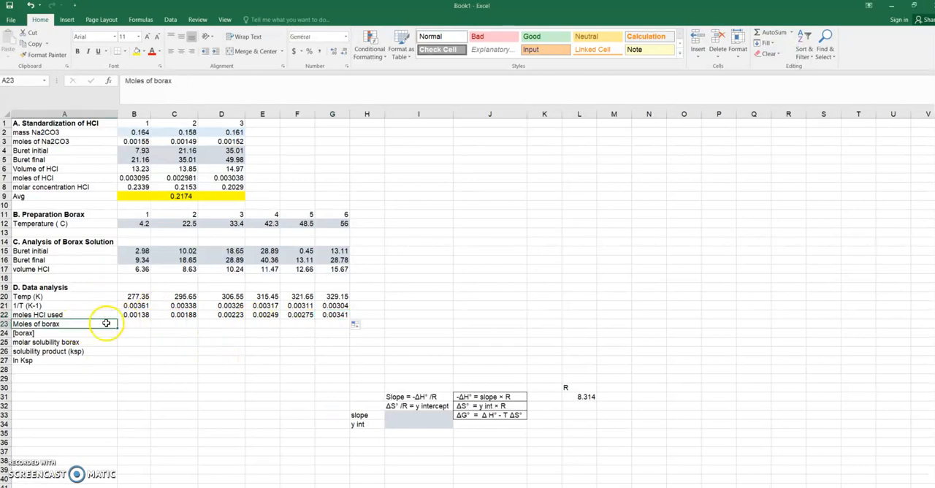
click(132, 322)
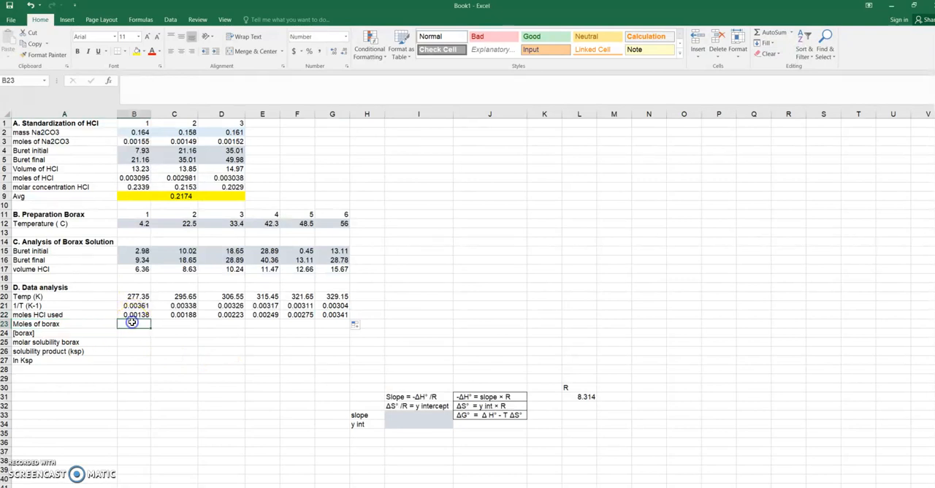
text(=)
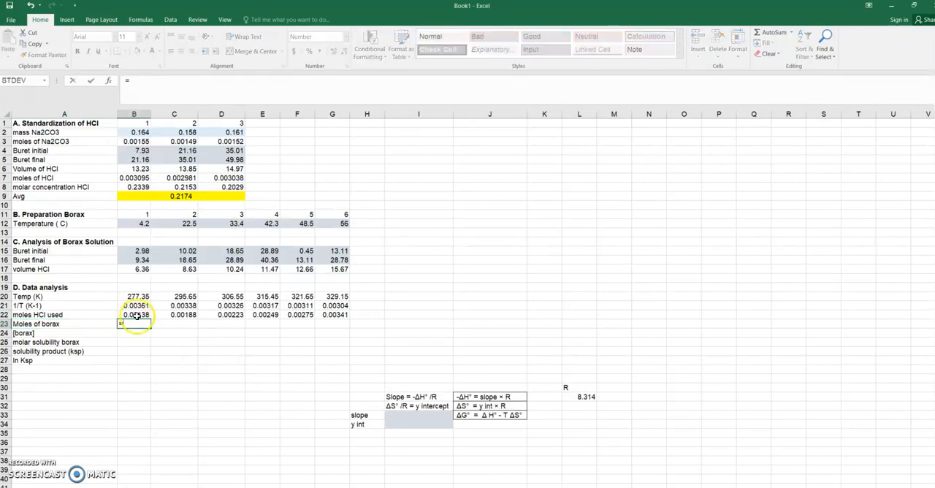
click(136, 314)
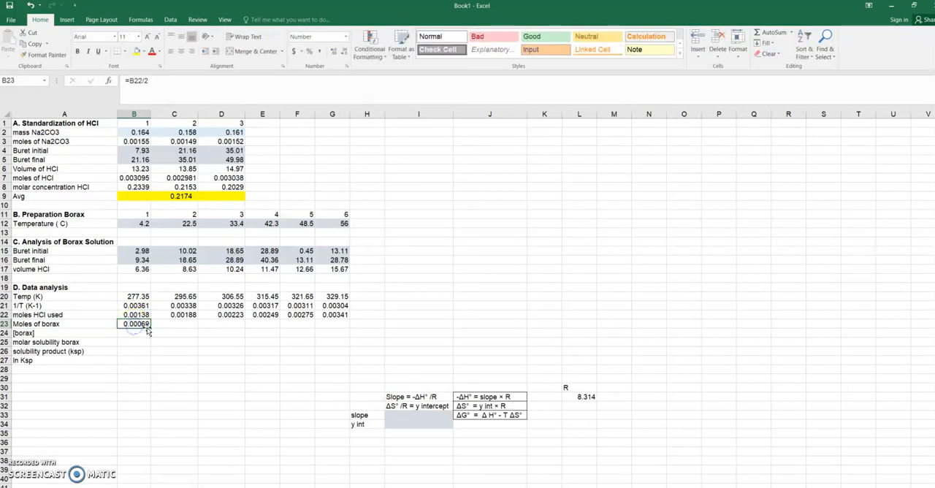
drag(156, 326, 355, 332)
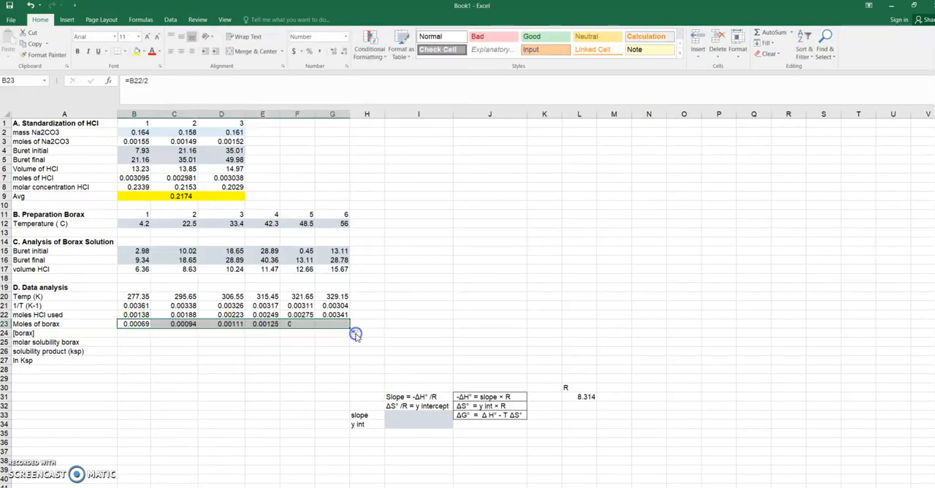
Step: Calculate the borax concentration in B24 as =B23/0.005 and fill the formula across to G24
click(135, 333)
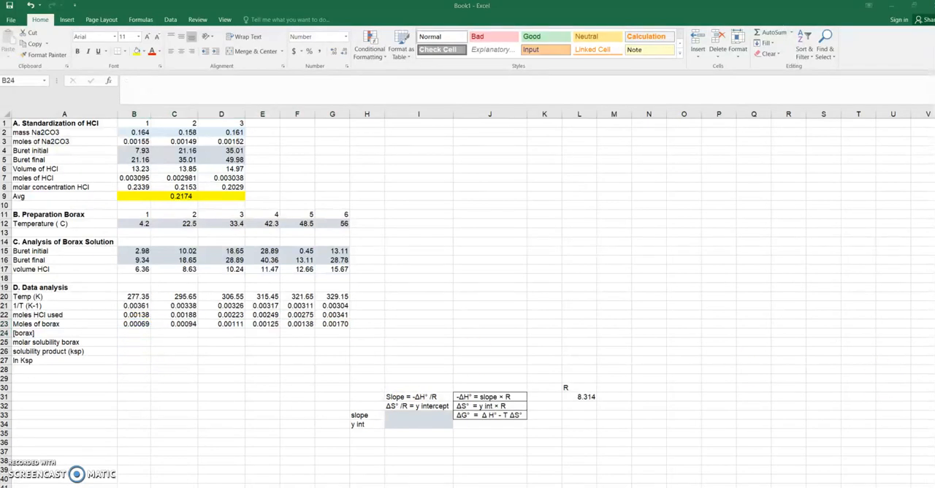
click(125, 331)
click(131, 333)
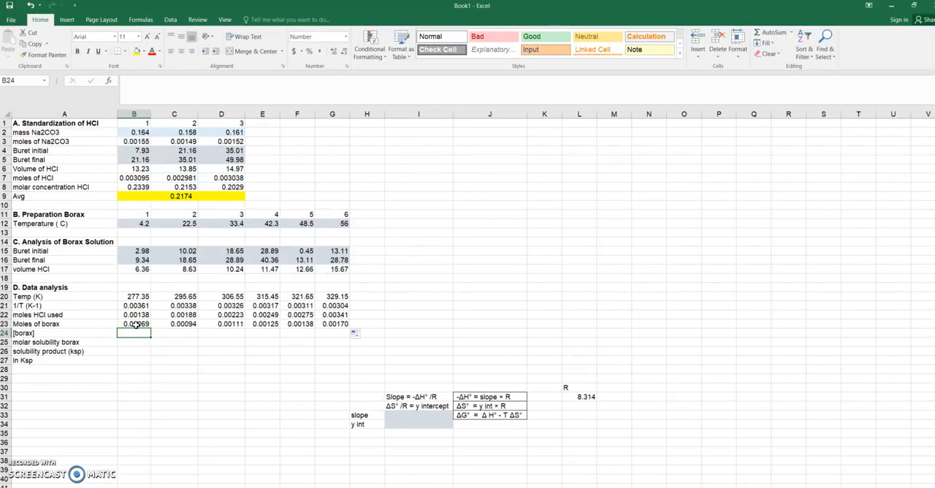
text(=)
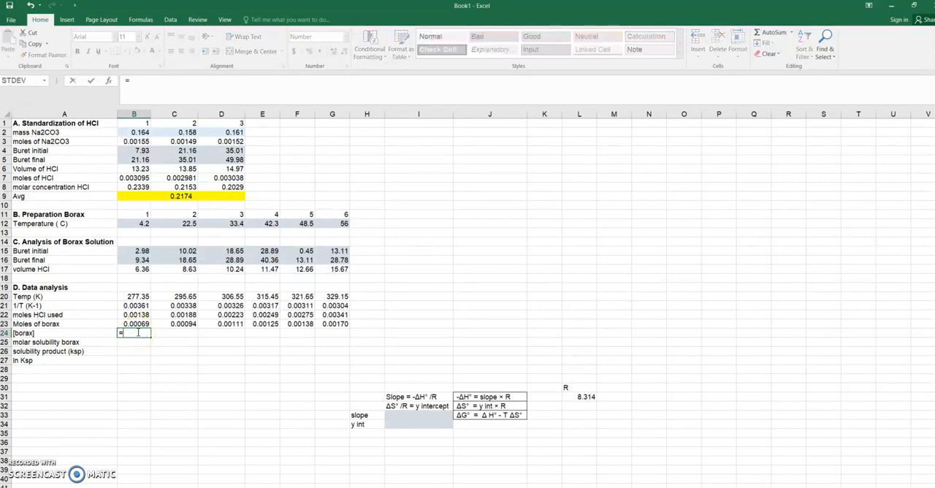
click(139, 315)
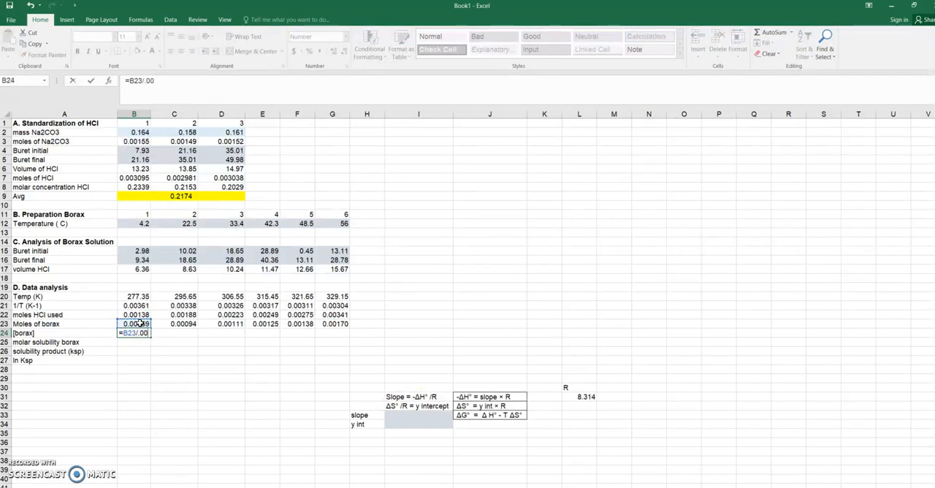
key(Return)
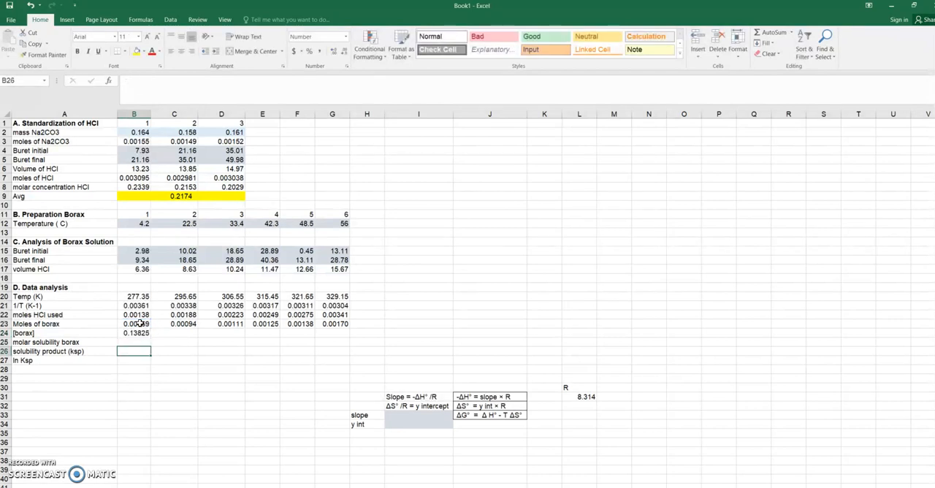
click(138, 333)
drag(151, 338, 346, 337)
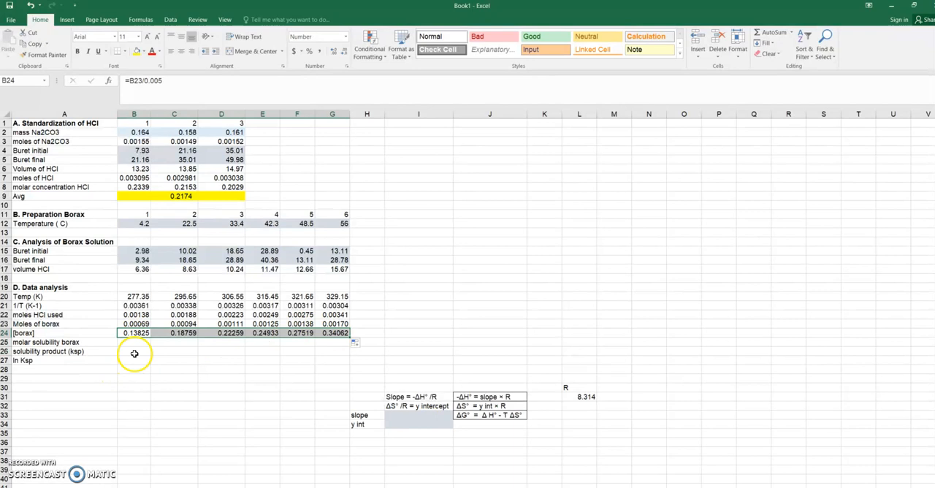
Step: Set the molar solubility of borax in B25 to =B24 and fill the formula across to G25
click(138, 343)
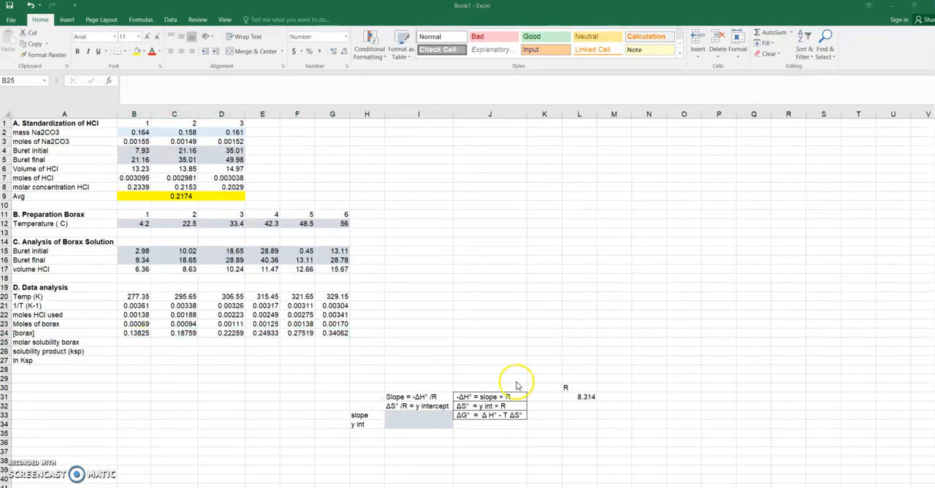
click(146, 342)
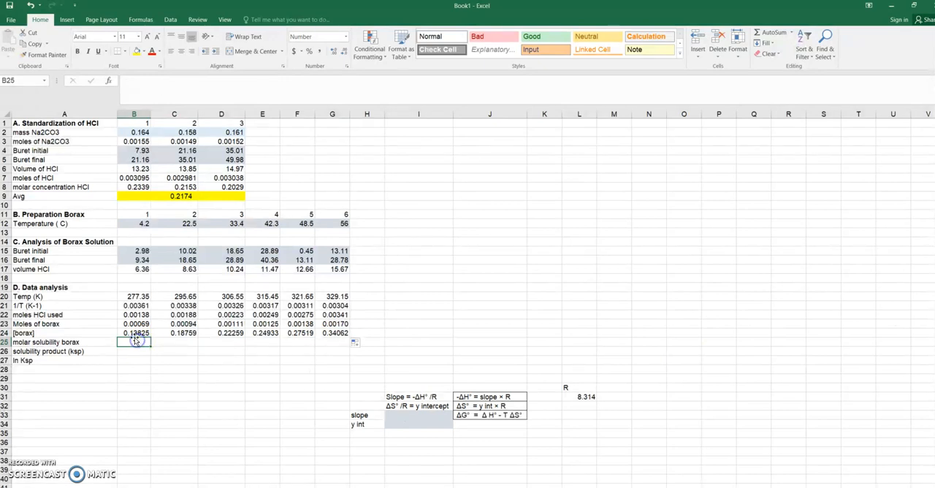
text(=)
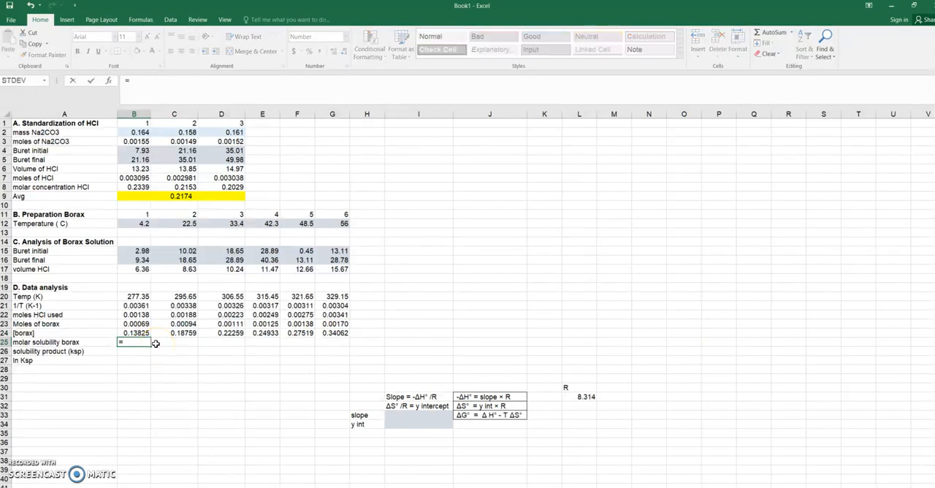
key(Return)
click(146, 342)
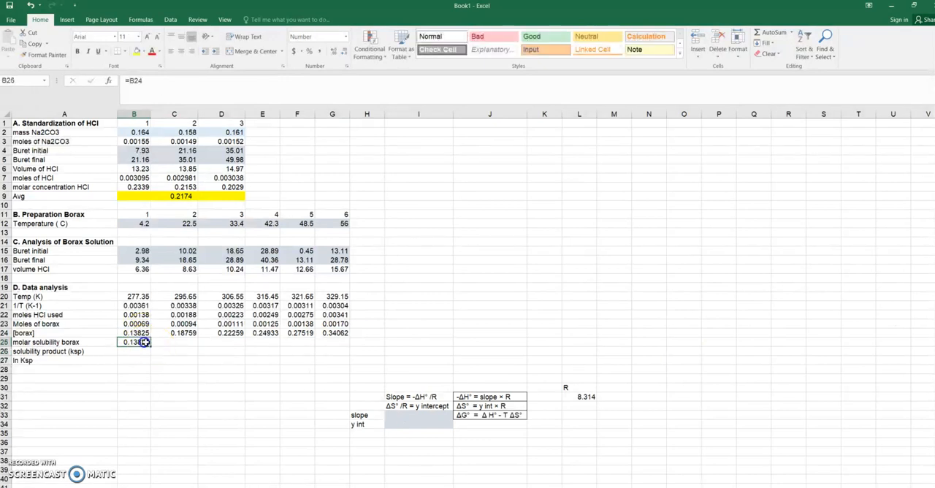
drag(151, 346, 313, 341)
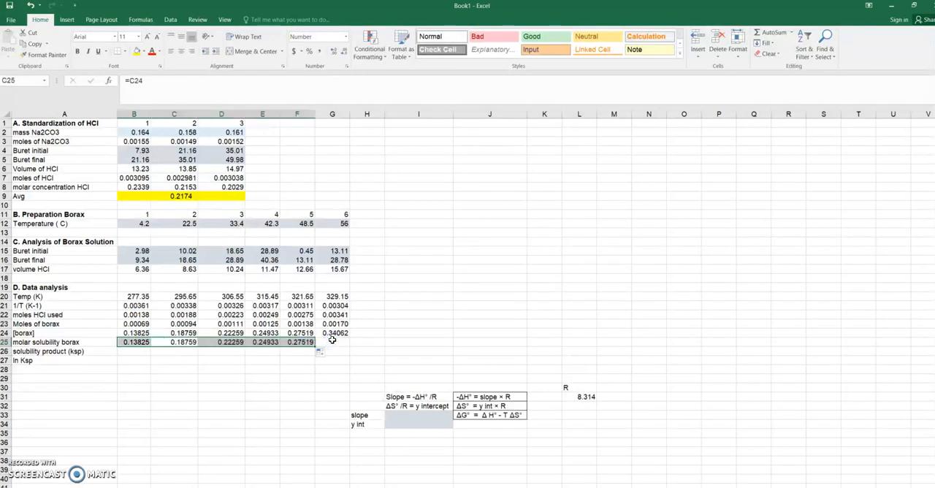
click(311, 341)
drag(315, 346, 337, 346)
Step: Calculate the solubility product in B26 as =4*(B25)^3 and fill the formula across to G26
click(140, 352)
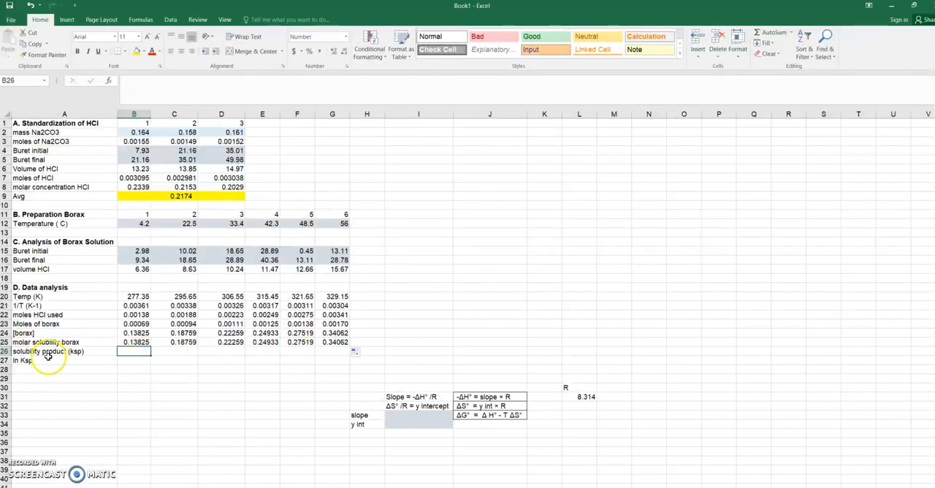
click(145, 341)
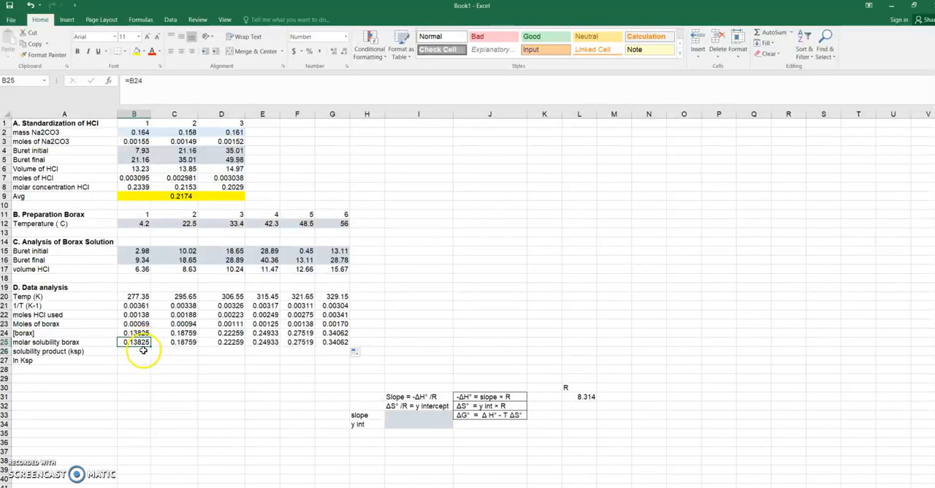
text(=4*(B25)^3)
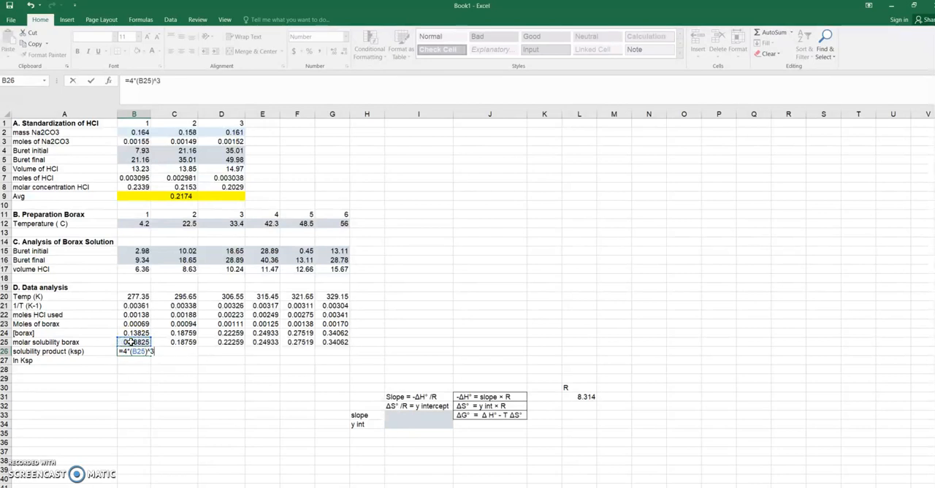
key(Return)
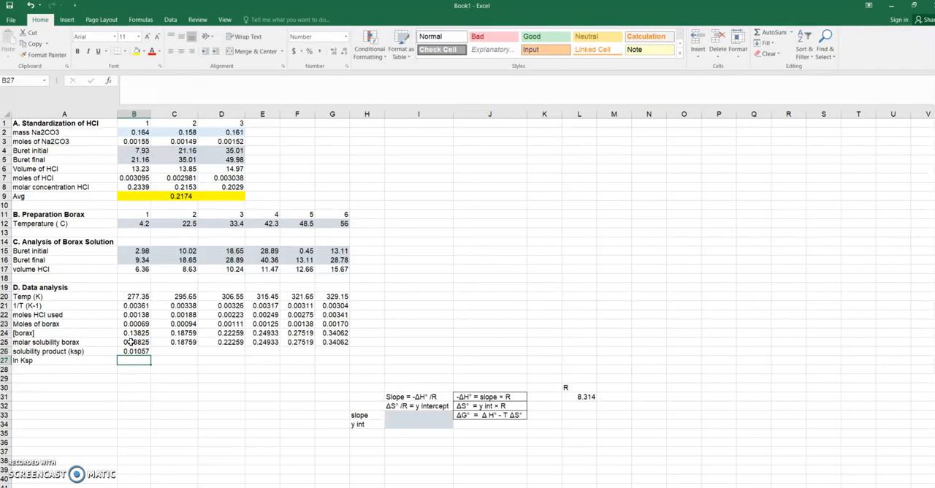
click(140, 351)
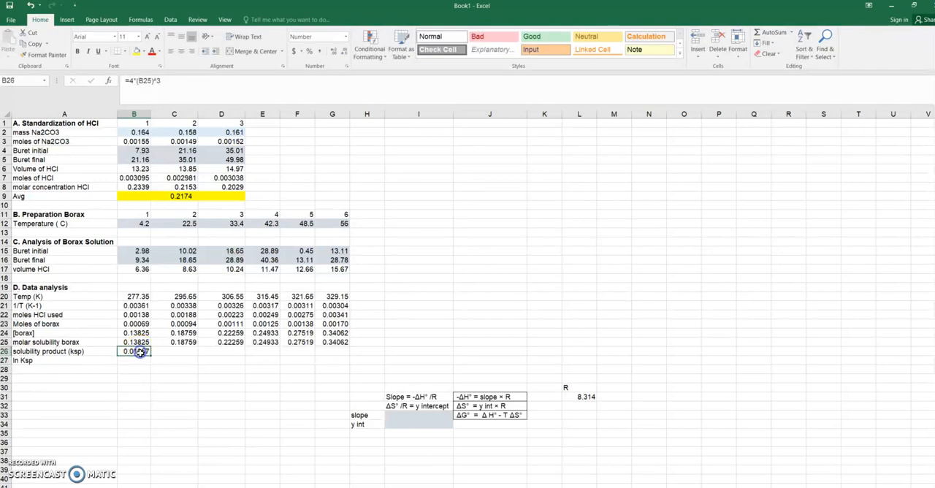
drag(175, 353, 341, 357)
click(143, 351)
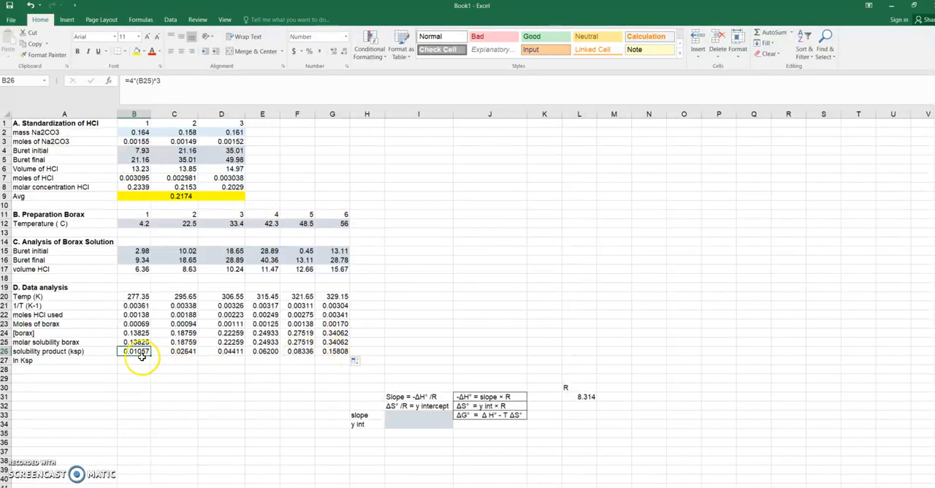
Step: Calculate ln Ksp in B27 with the LN function as =LN(B26) and fill the formula across to G27
click(40, 360)
click(126, 360)
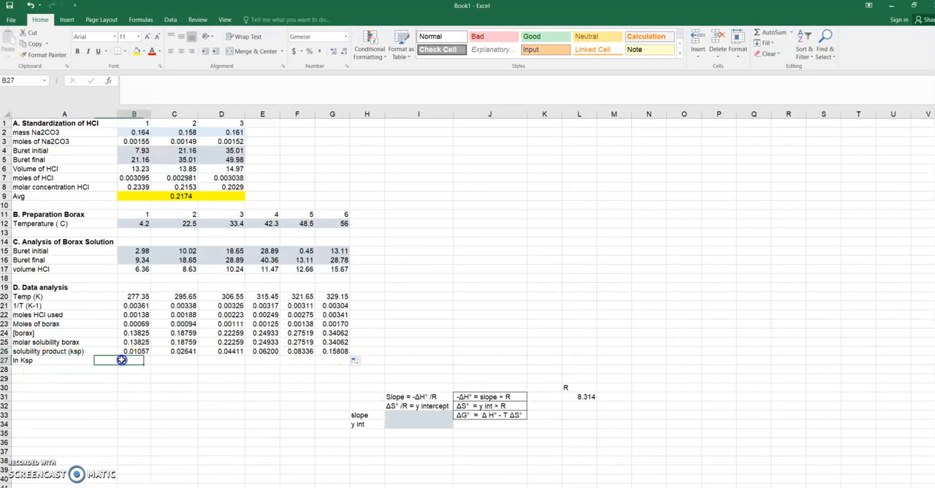
click(791, 34)
click(795, 102)
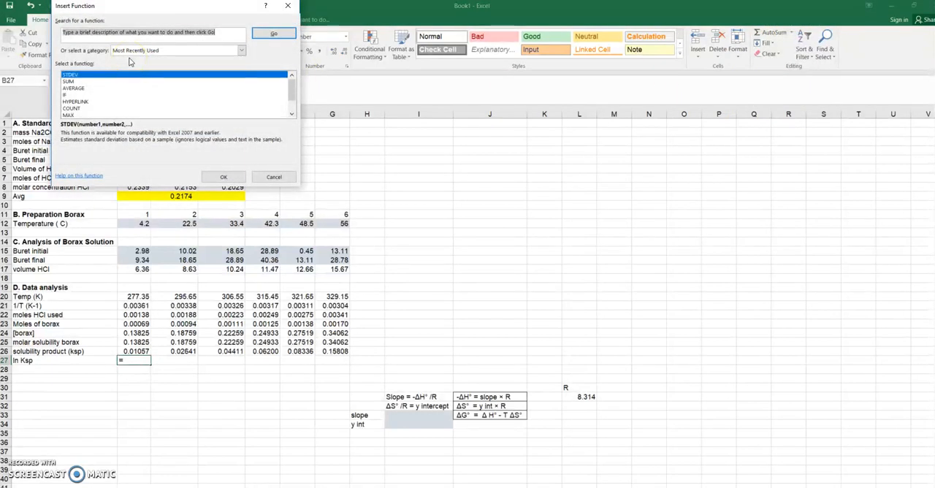
text(l)
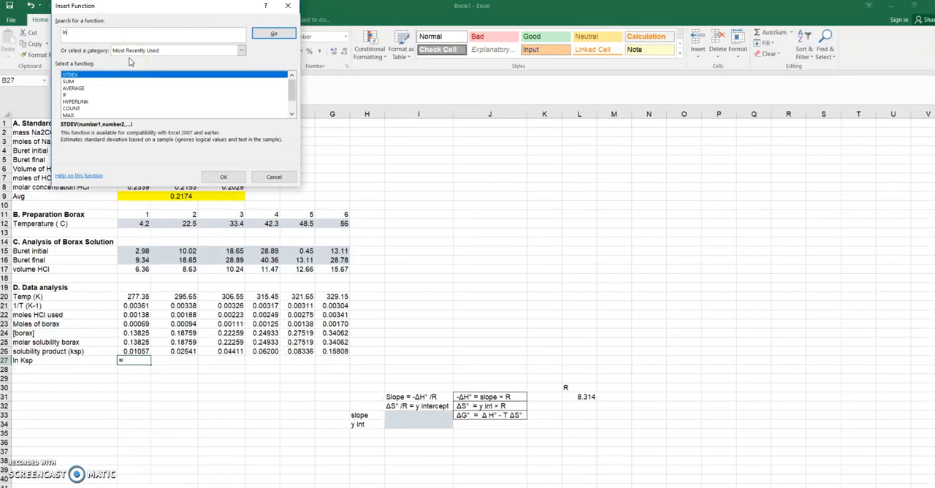
text(n)
key(Return)
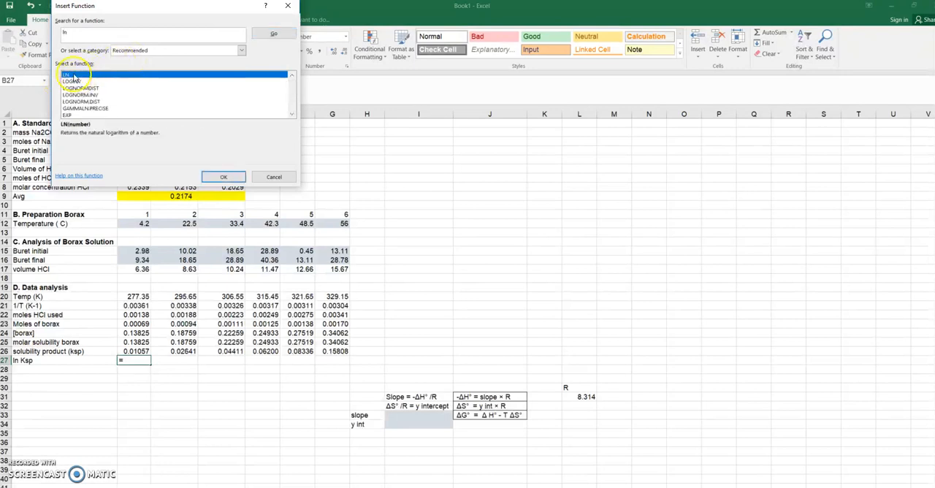
click(224, 177)
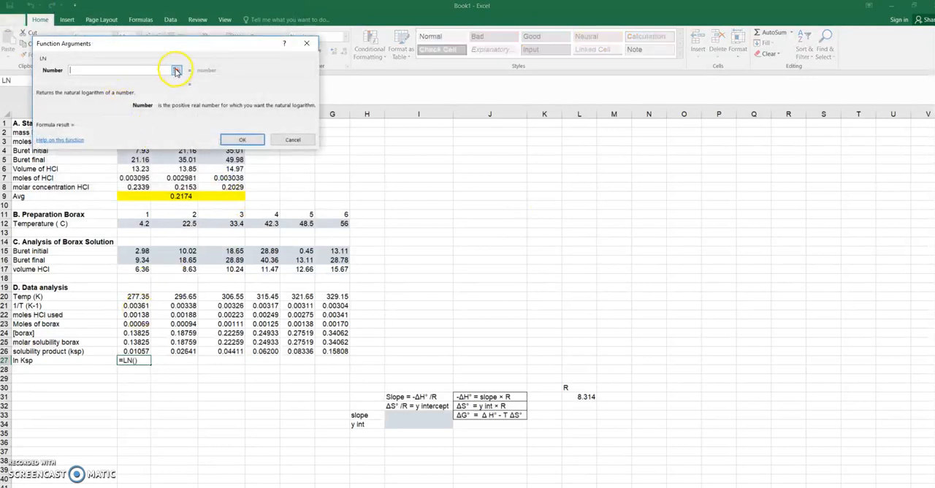
click(176, 71)
click(136, 351)
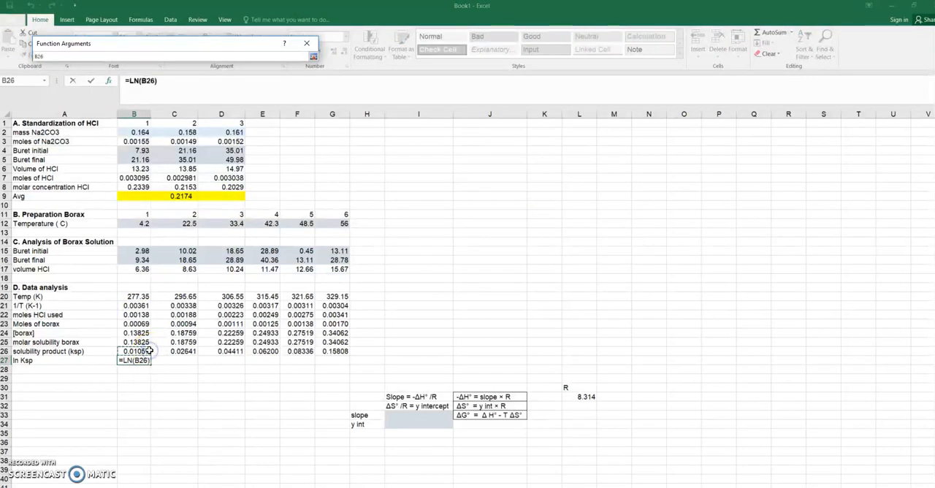
key(Return)
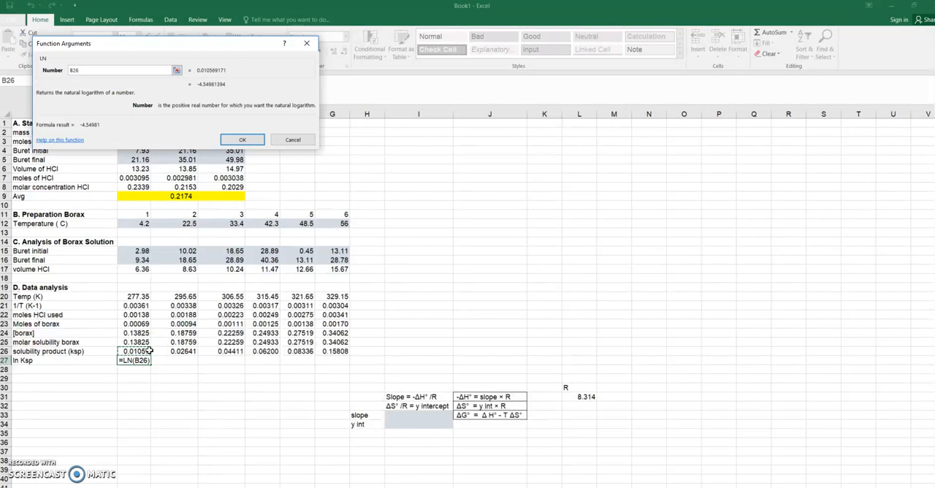
click(237, 138)
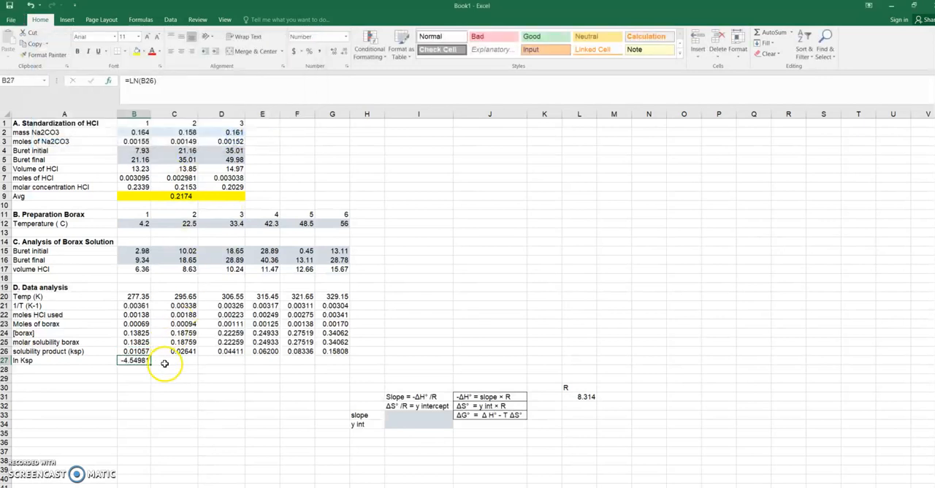
drag(151, 363, 337, 355)
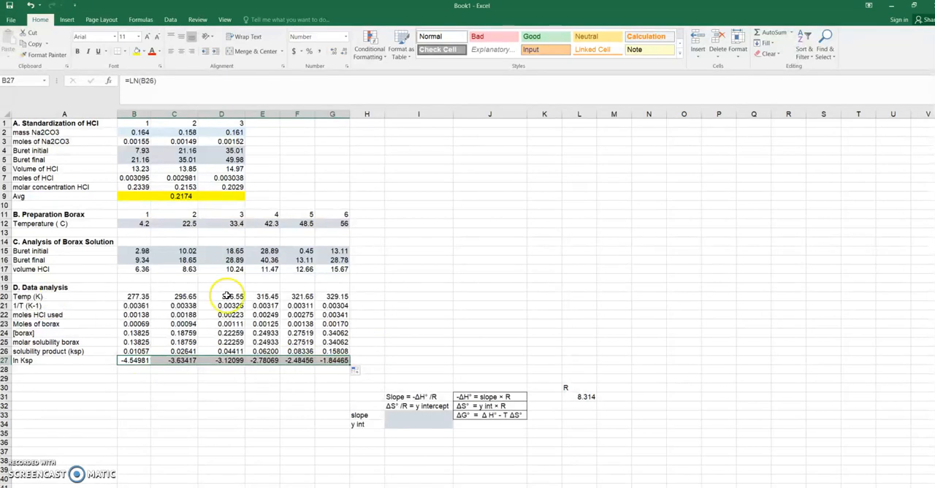
Step: Insert a markers-only scatter chart of the ln Ksp values in B27:G27, then move it above the slope formulas and enlarge it
scroll(263, 307, down, 4)
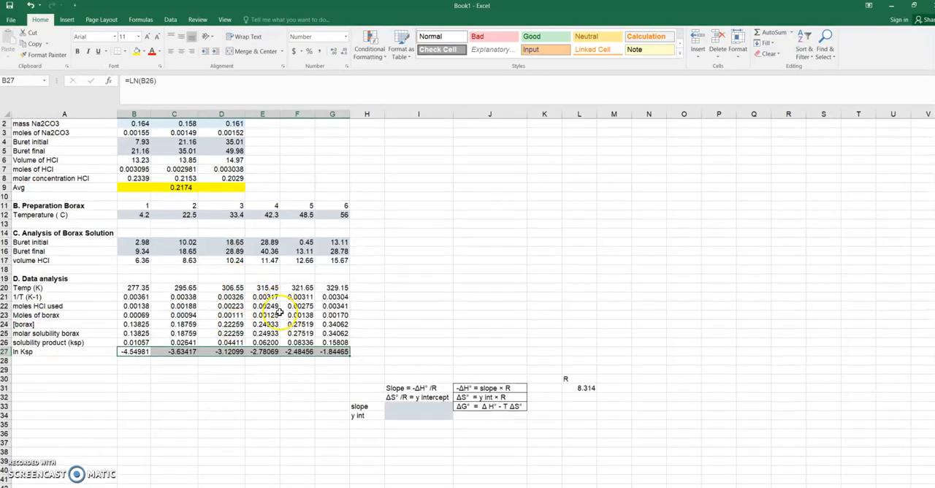
scroll(279, 312, up, 4)
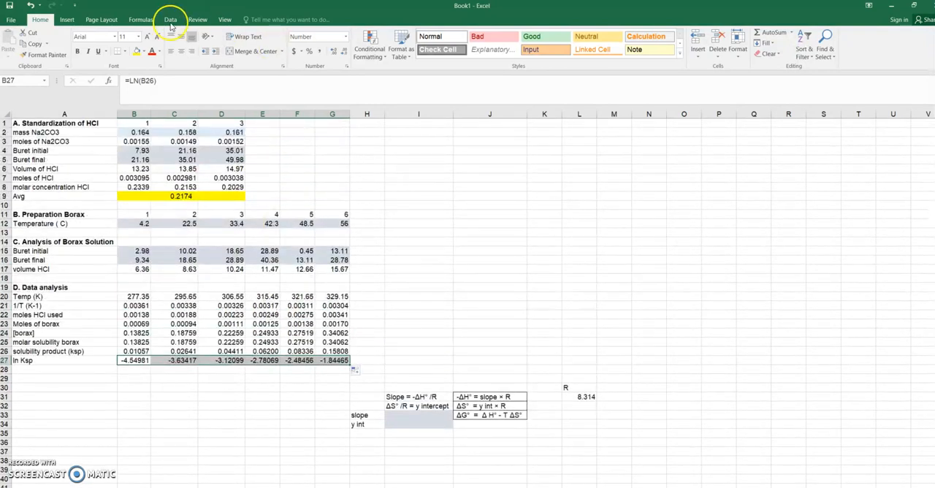
click(65, 20)
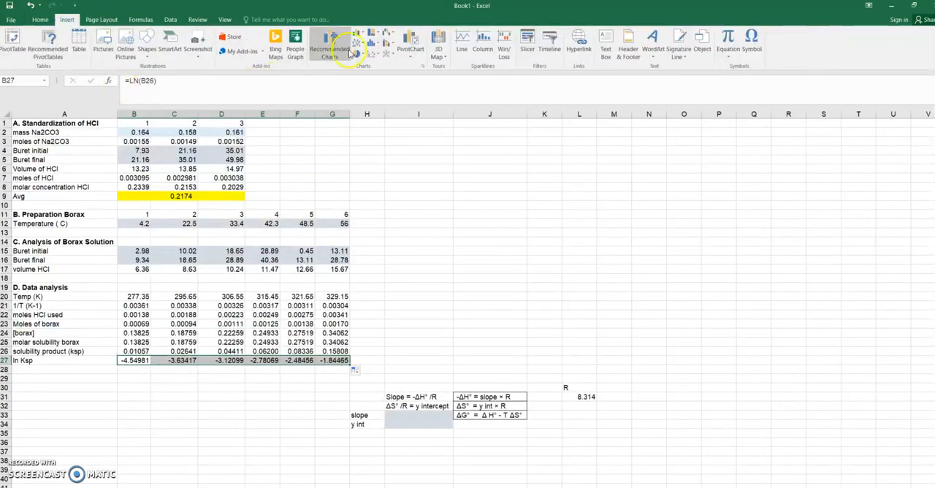
click(379, 56)
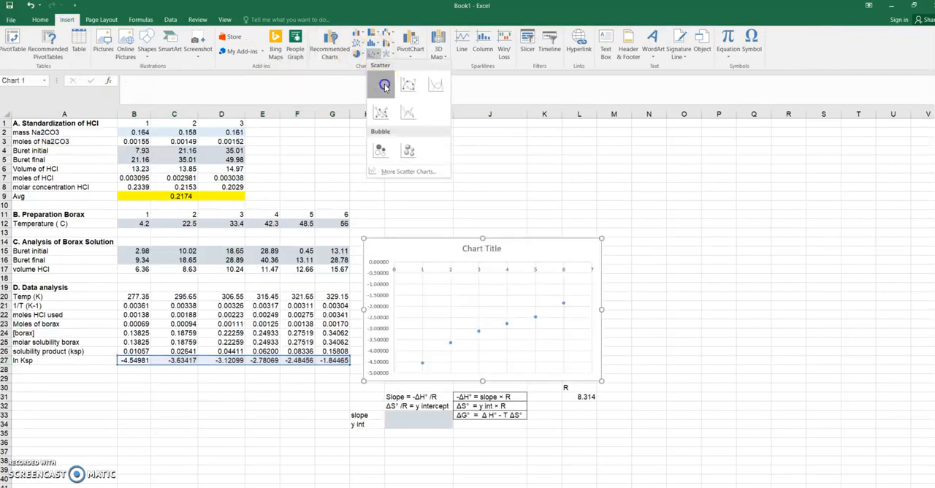
click(383, 86)
drag(398, 245, 398, 191)
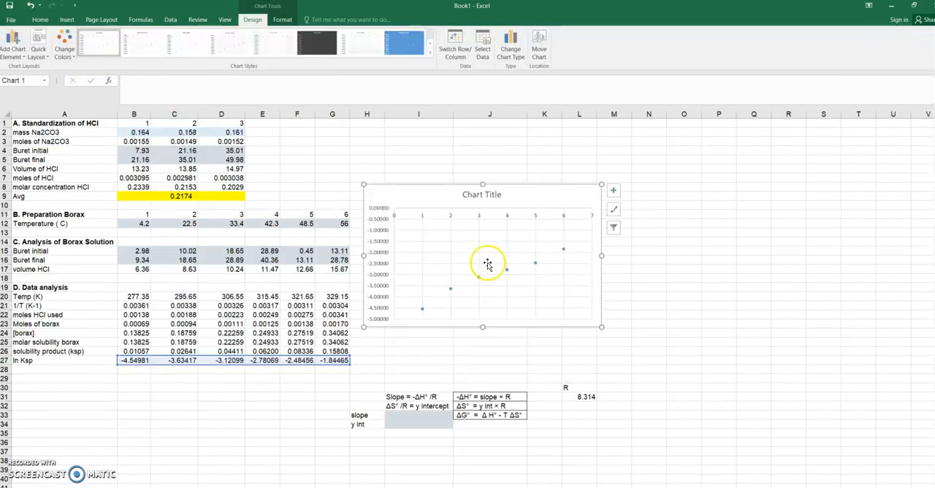
drag(616, 333, 650, 357)
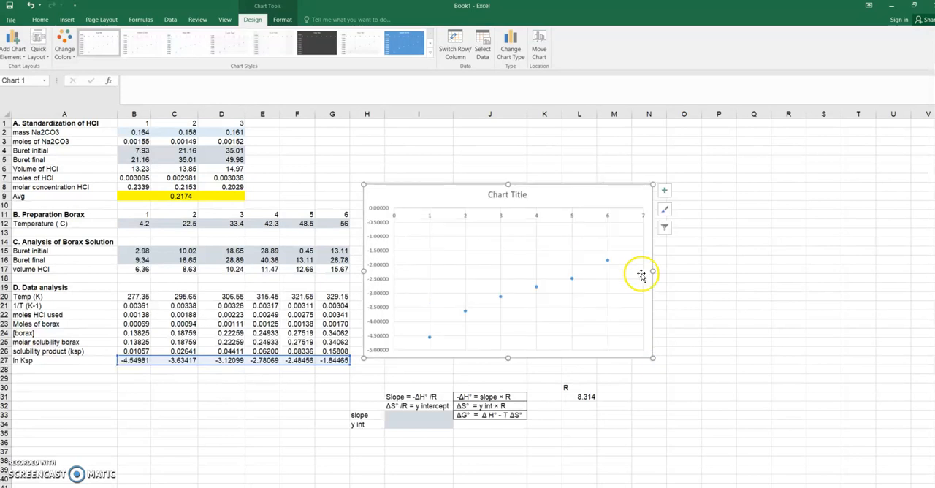
Step: Add axis titles to the scatter chart, leaving data labels off
click(662, 193)
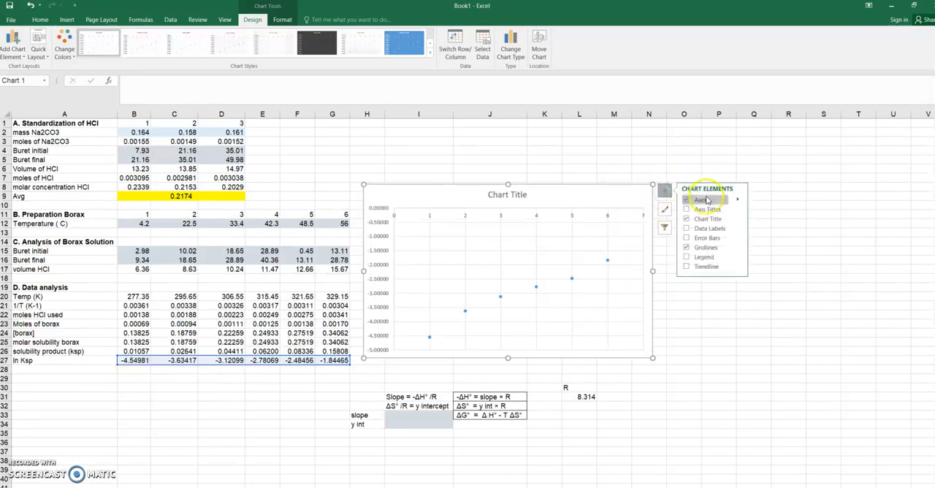
click(686, 209)
click(687, 229)
click(689, 232)
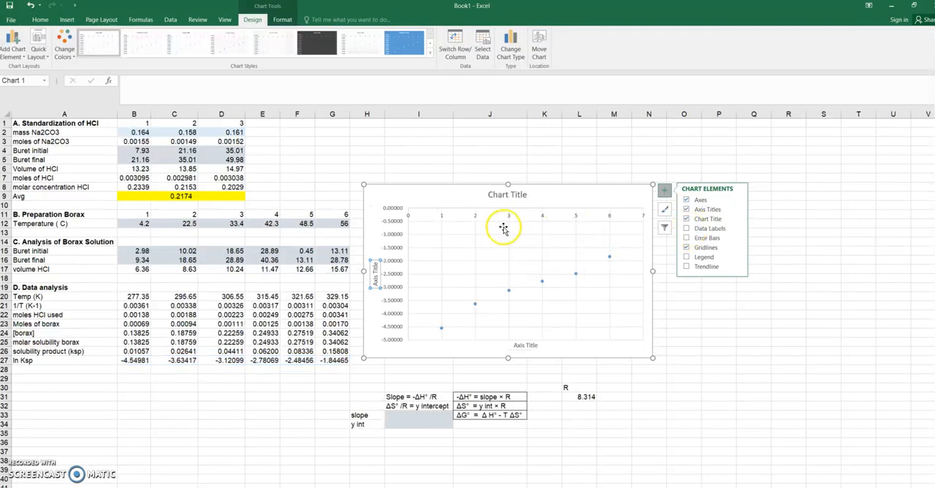
Step: Title the chart "Thermodynamics of Borox" and label the vertical axis "ln Ksp" and the horizontal axis "1/T (1/K)"
click(508, 194)
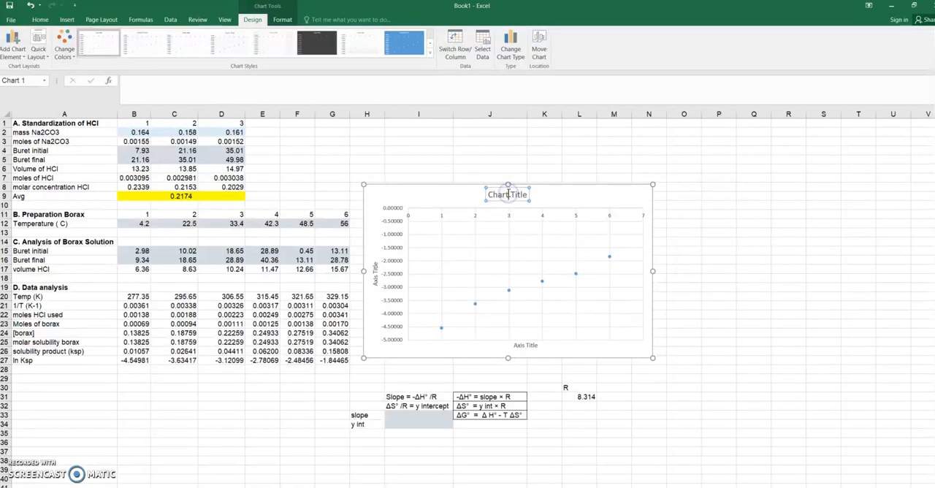
click(502, 194)
click(488, 193)
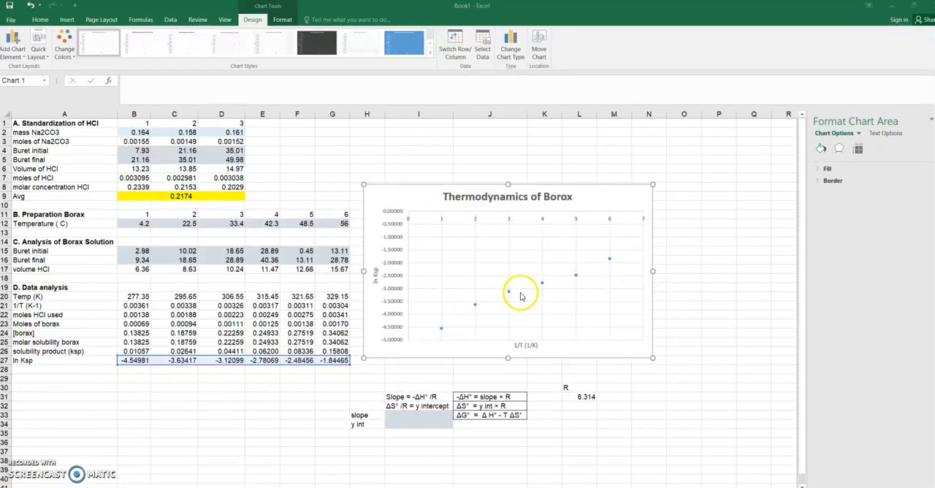
Step: Try to assign the 1/T values B21:G21 as the series' X values and ln Ksp B27:G27 as its Y values
right_click(475, 305)
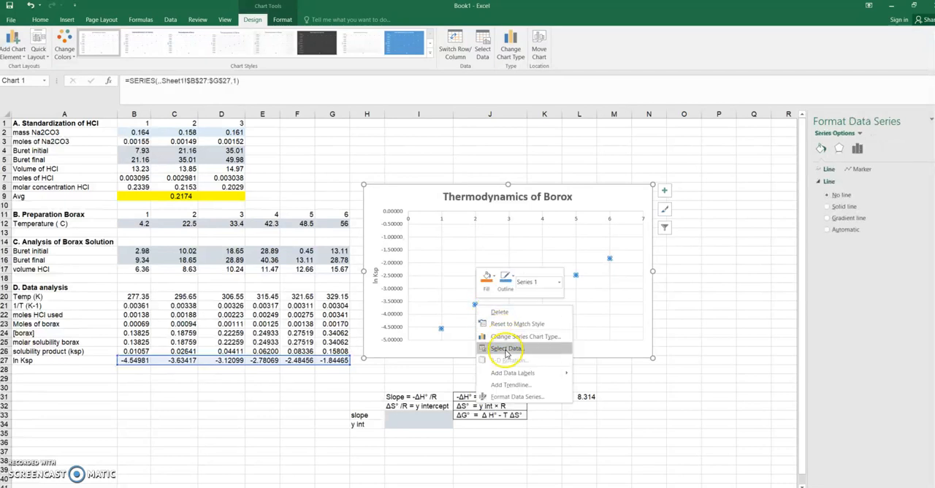
click(506, 348)
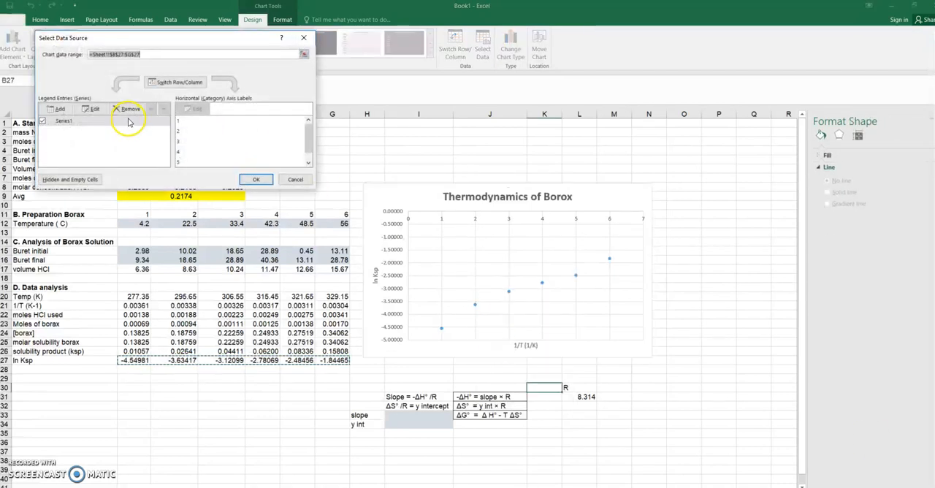
click(89, 111)
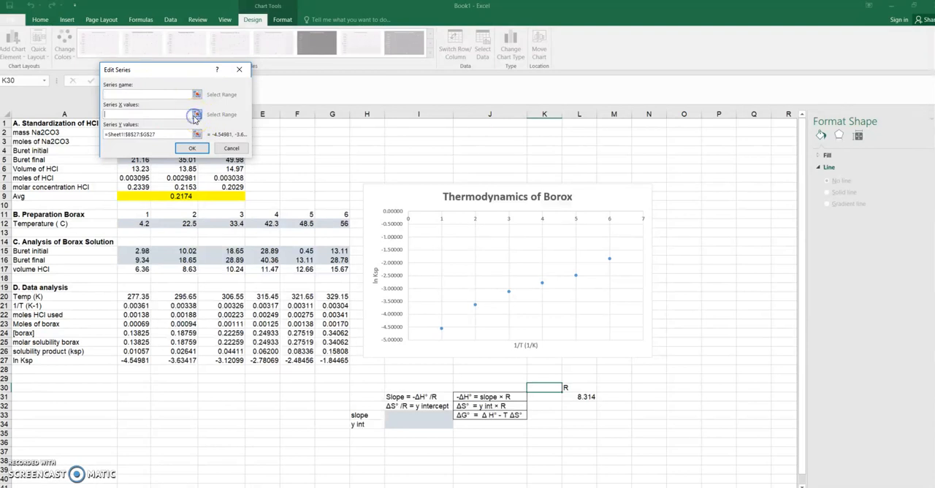
click(196, 115)
drag(129, 305, 334, 307)
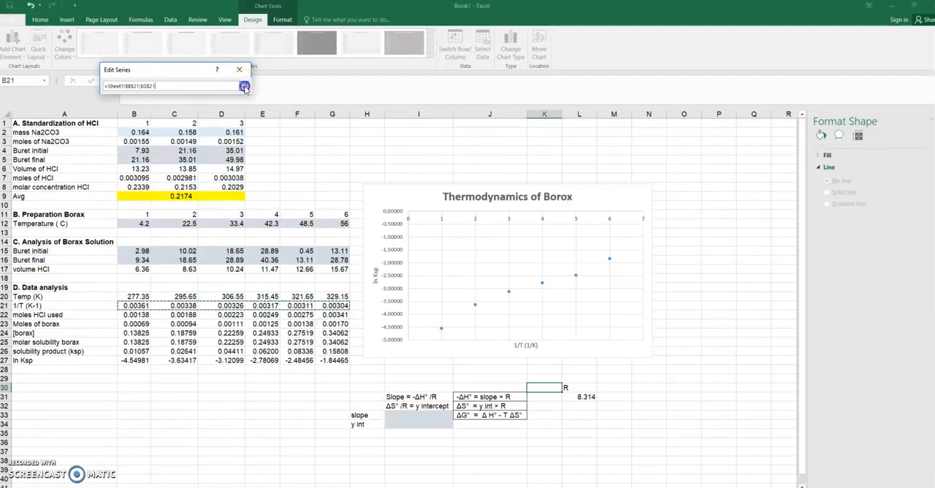
click(244, 86)
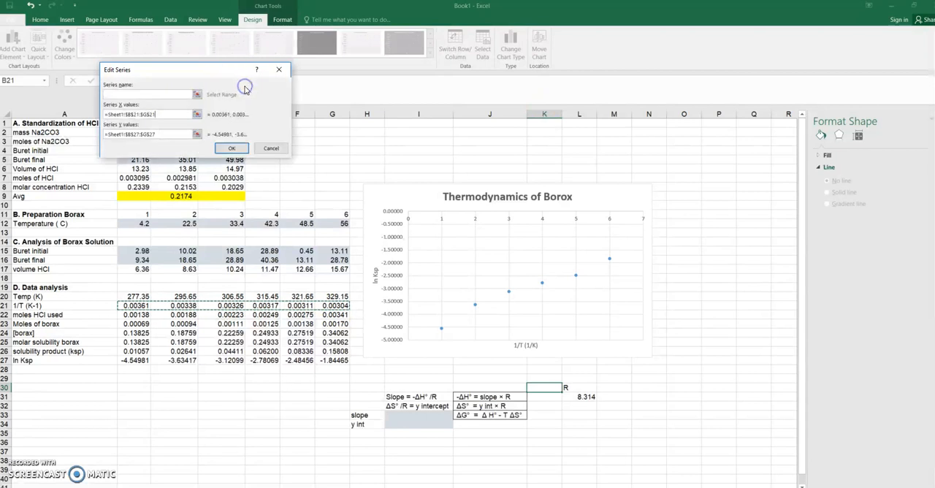
click(197, 135)
drag(136, 361, 352, 361)
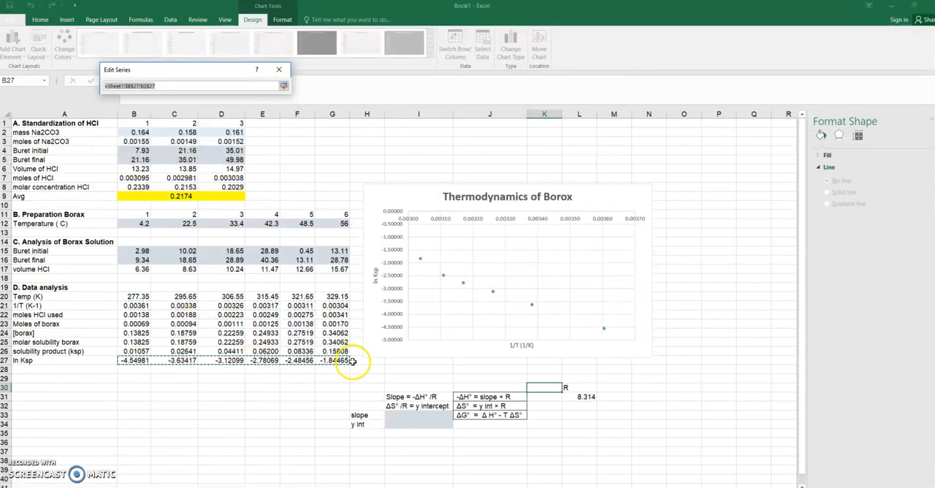
click(283, 86)
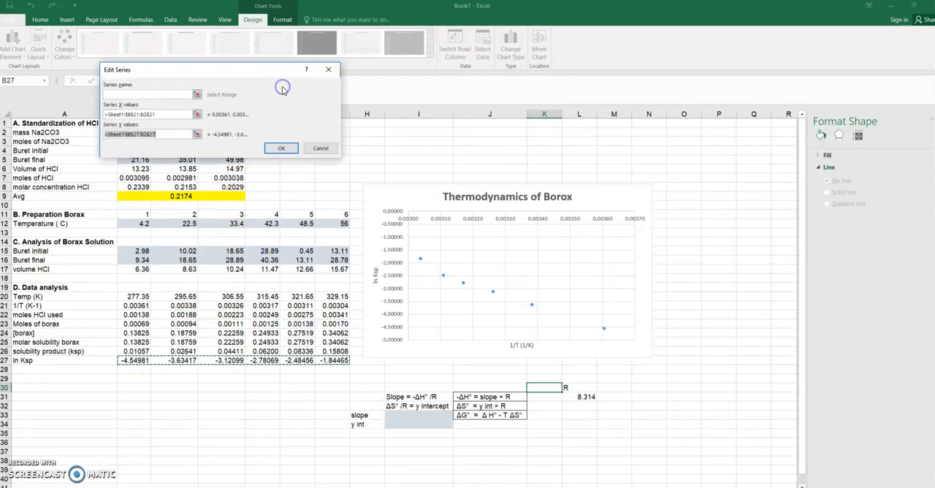
click(280, 148)
click(257, 181)
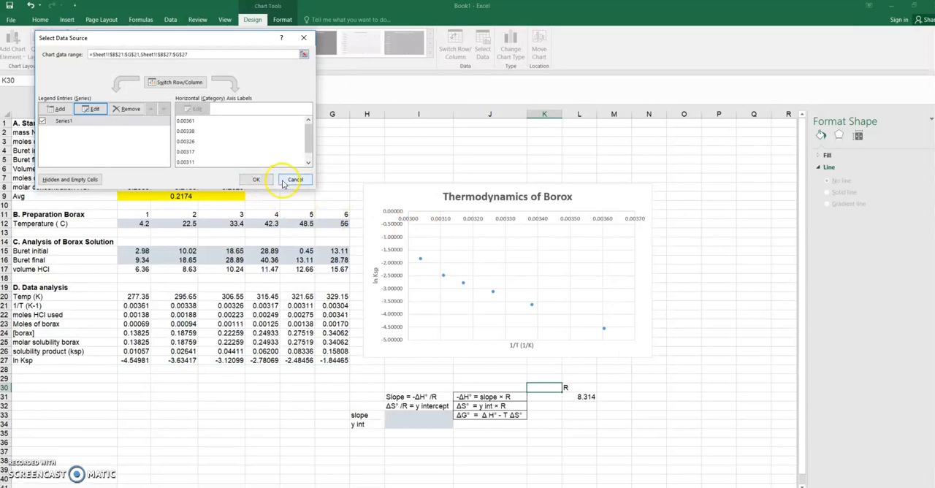
right_click(395, 301)
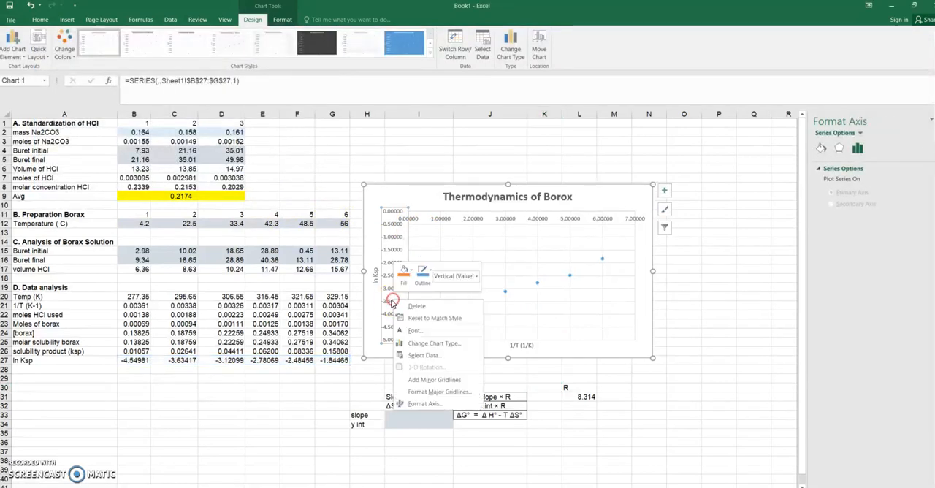
click(423, 403)
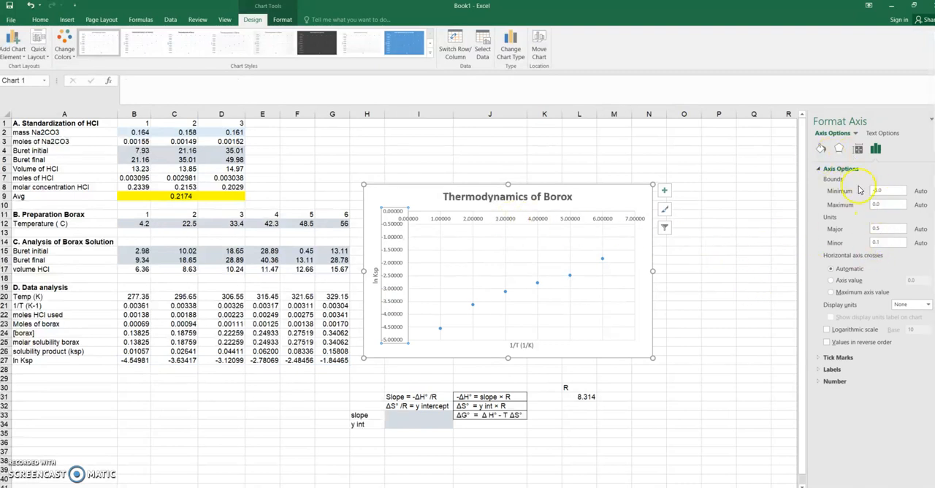
click(467, 353)
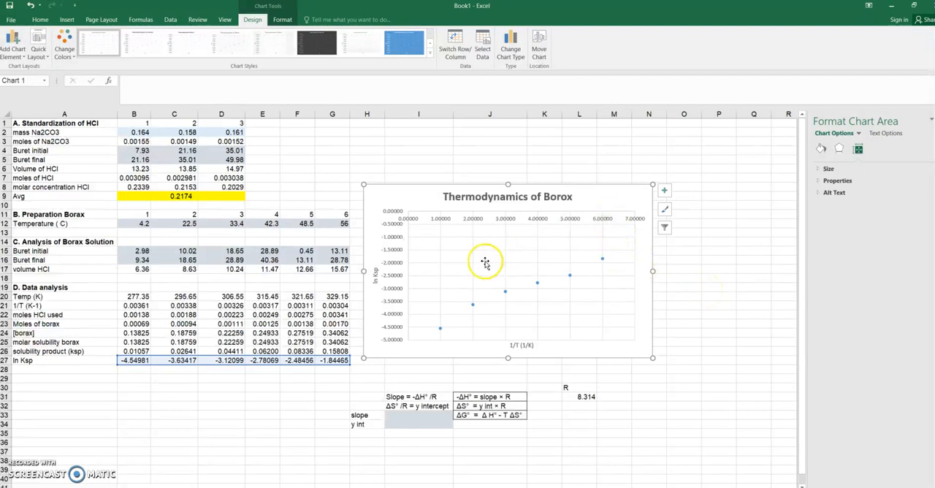
Step: Set the chart series' X values to the 1/T range B21:G21, keeping ln Ksp B27:G27 as the Y values
click(473, 309)
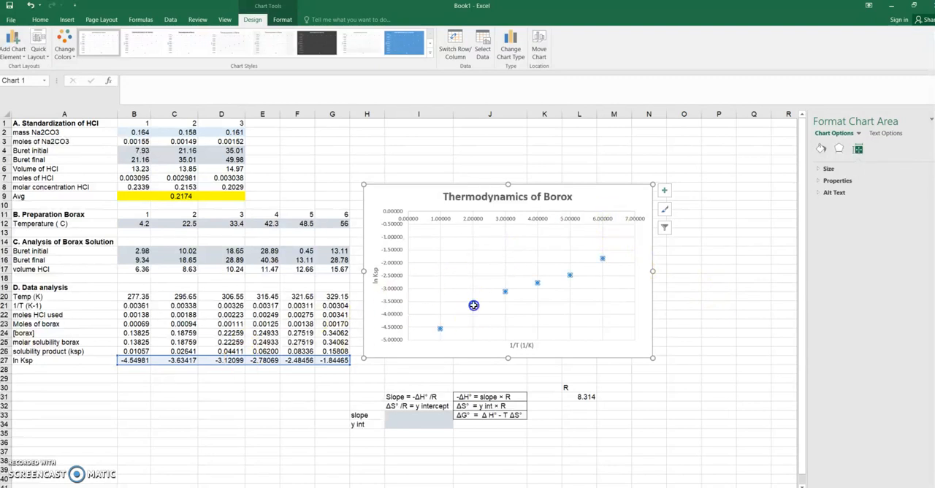
right_click(473, 310)
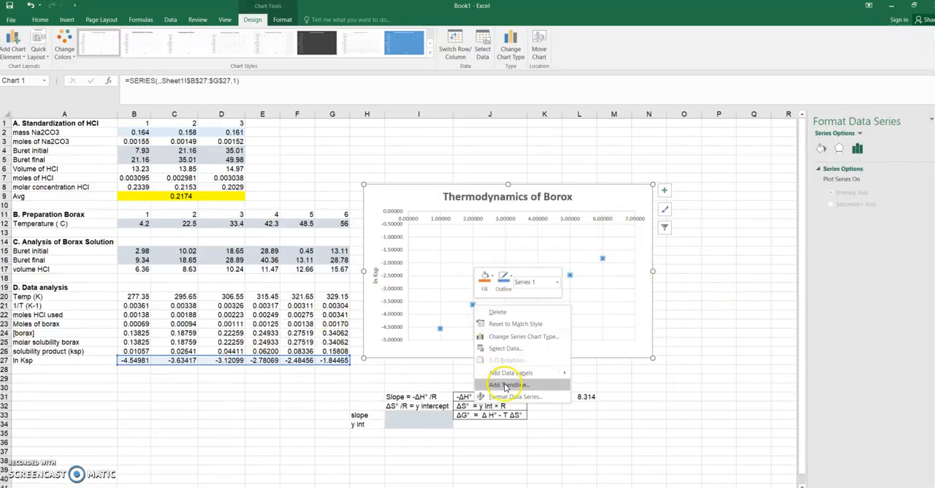
click(515, 348)
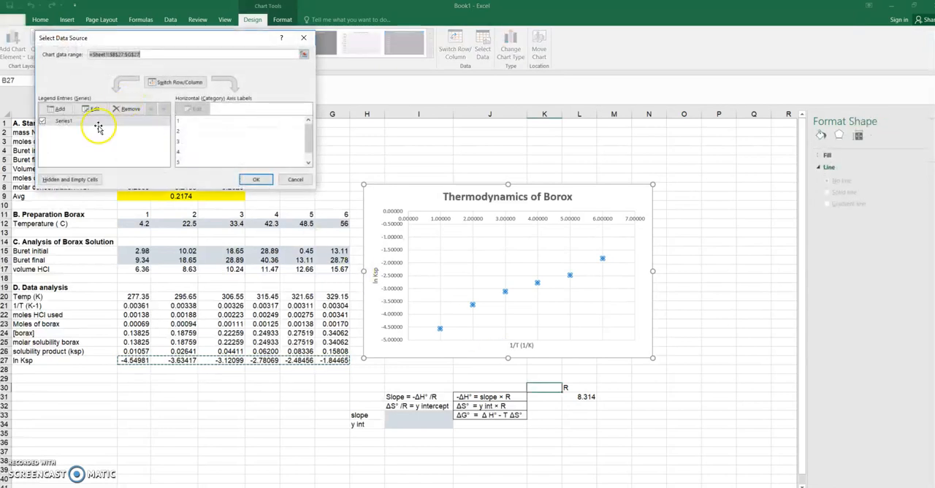
click(93, 108)
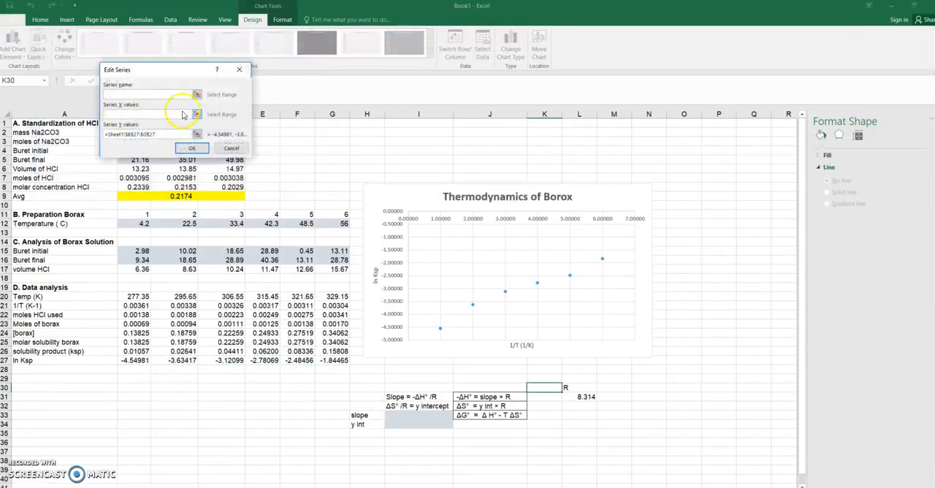
click(199, 116)
drag(134, 305, 341, 306)
click(243, 85)
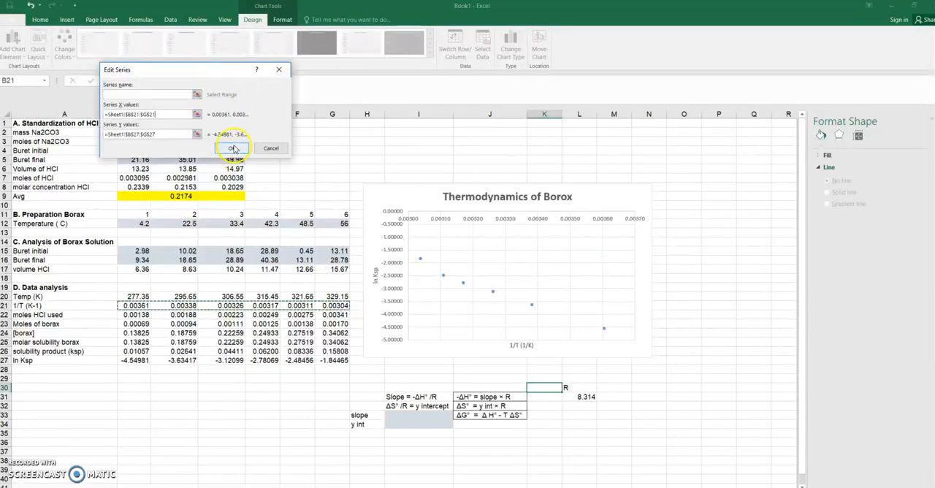
click(233, 148)
click(254, 181)
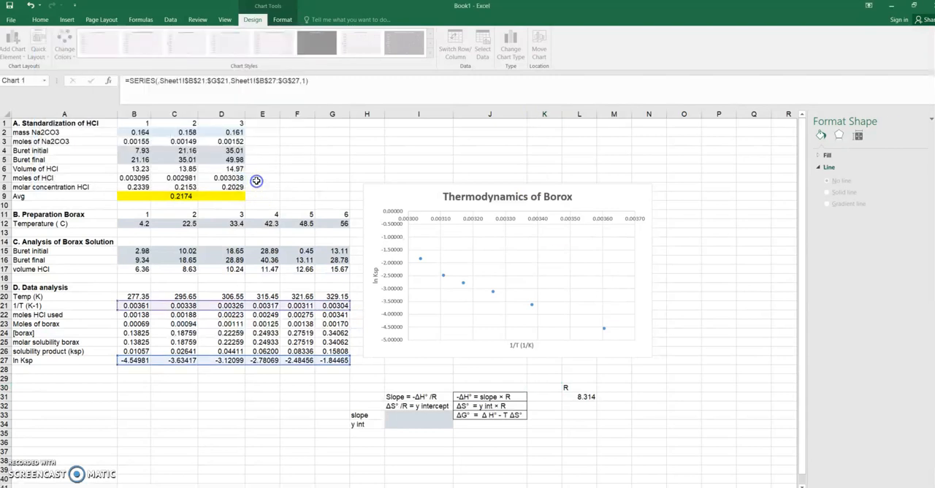
Step: Add a linear trendline to the data points, display its equation on the chart, and move the equation above the middle of the line
click(462, 281)
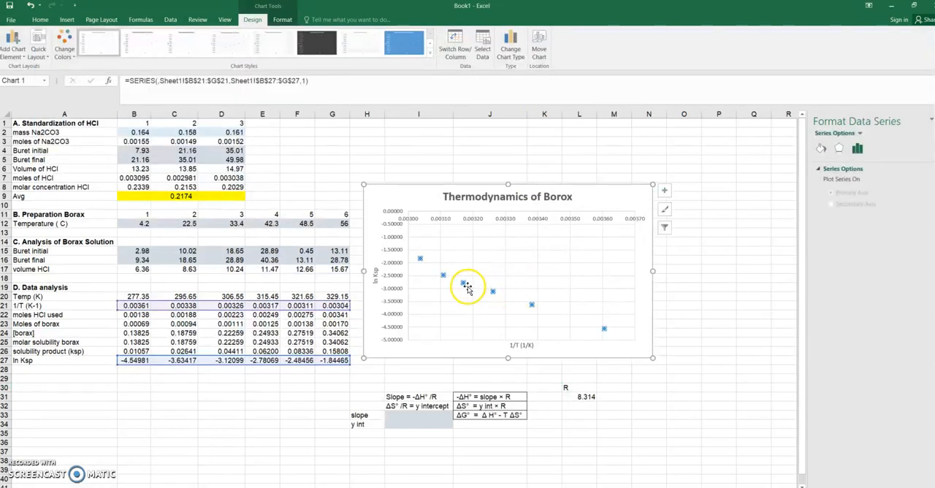
right_click(461, 282)
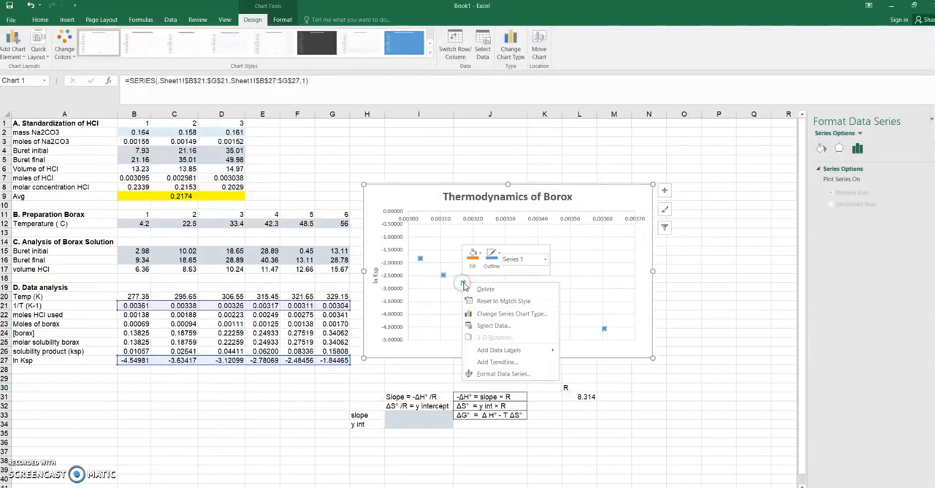
click(493, 362)
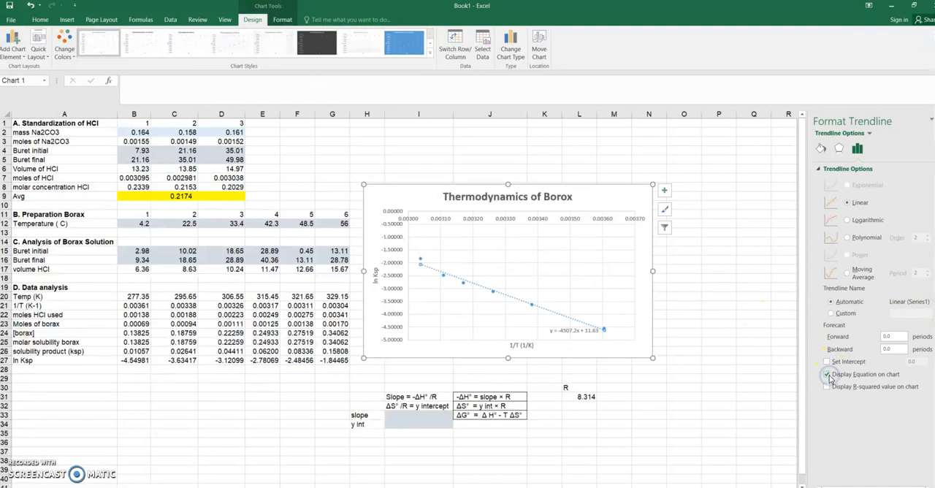
drag(590, 328, 560, 319)
drag(536, 279, 536, 279)
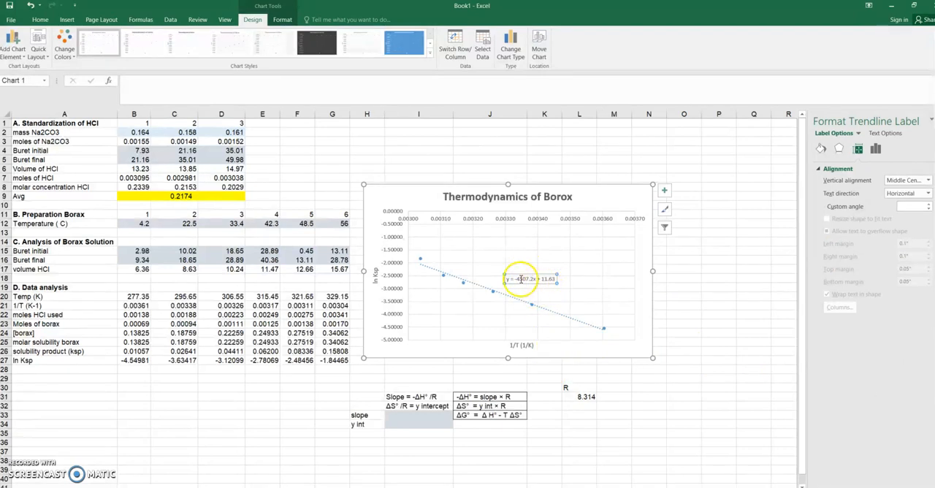
Step: Enter the trendline's slope -4507.2 in I33 and its y intercept 11.63 in I34
click(450, 397)
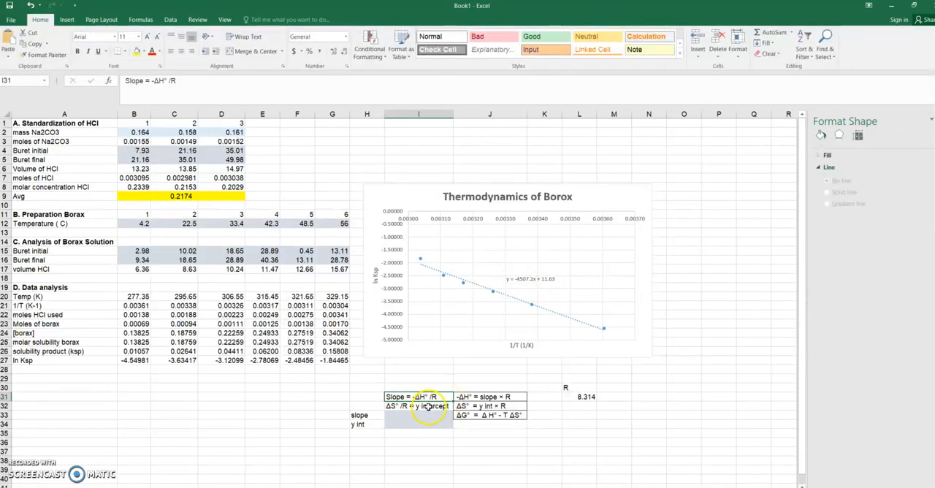
click(427, 414)
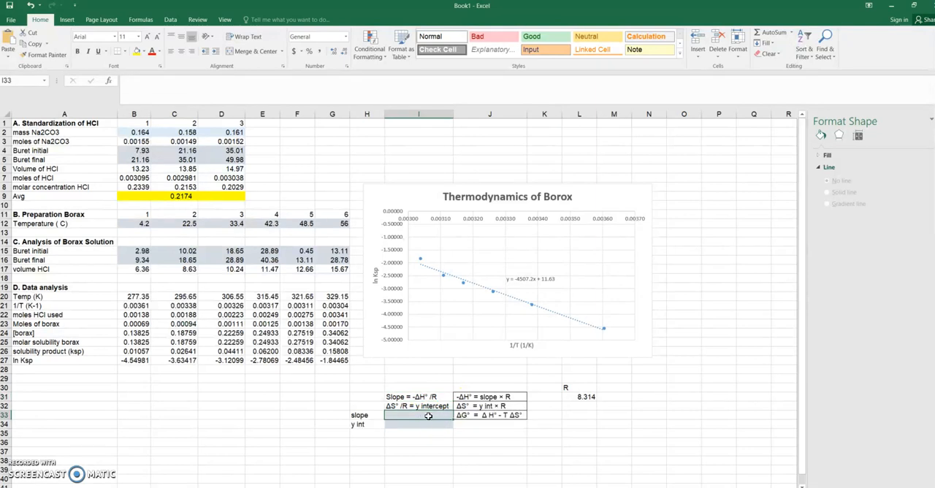
text(-4507.2)
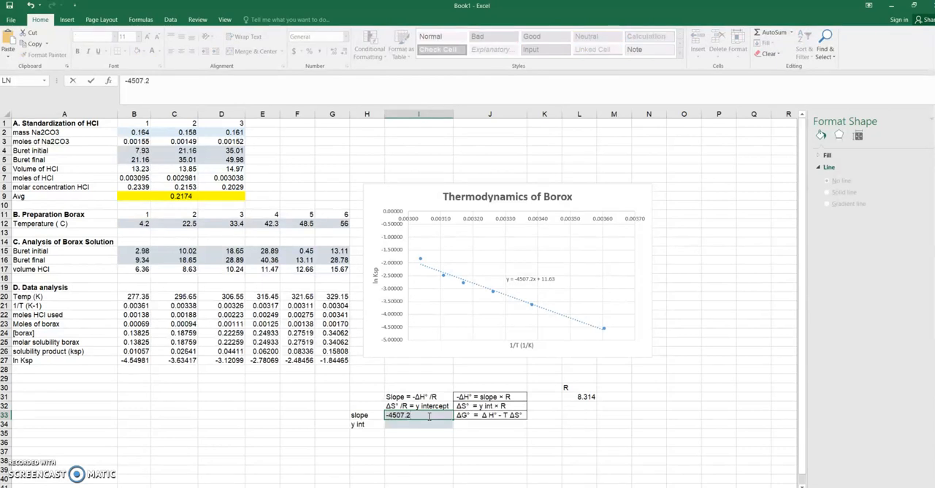
key(Return)
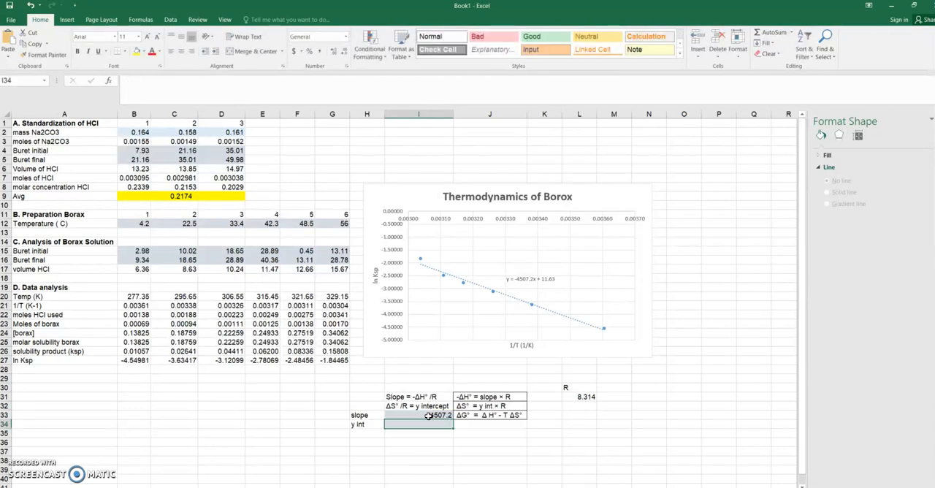
text(11.63)
key(Return)
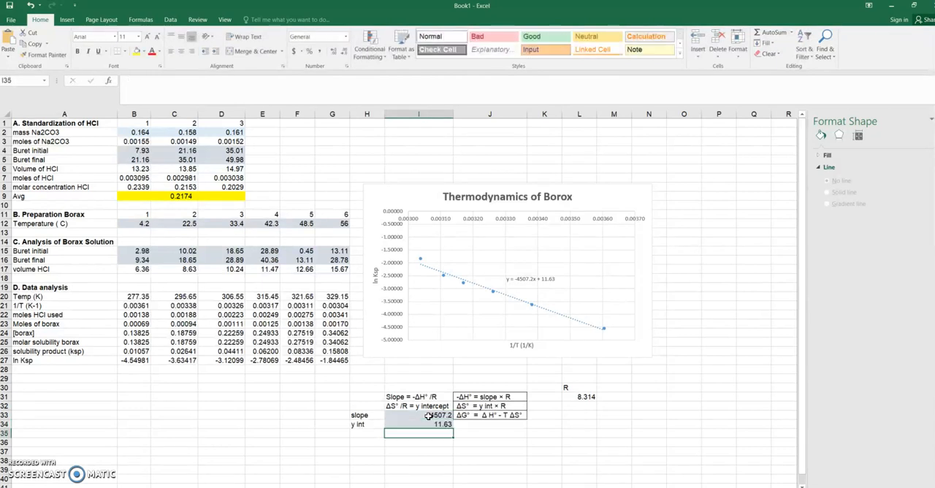
Step: Calculate -ΔH° in K31 as slope times R with the formula =I33*L31
click(568, 406)
click(508, 397)
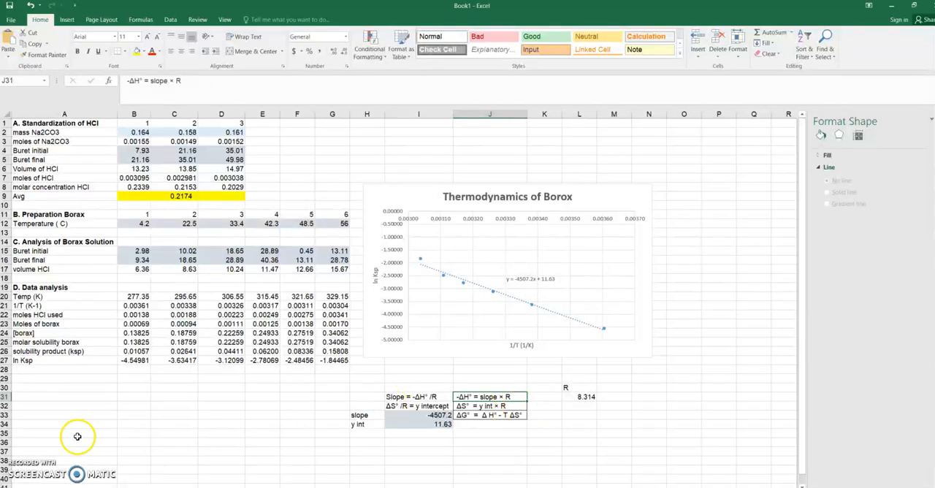
click(537, 398)
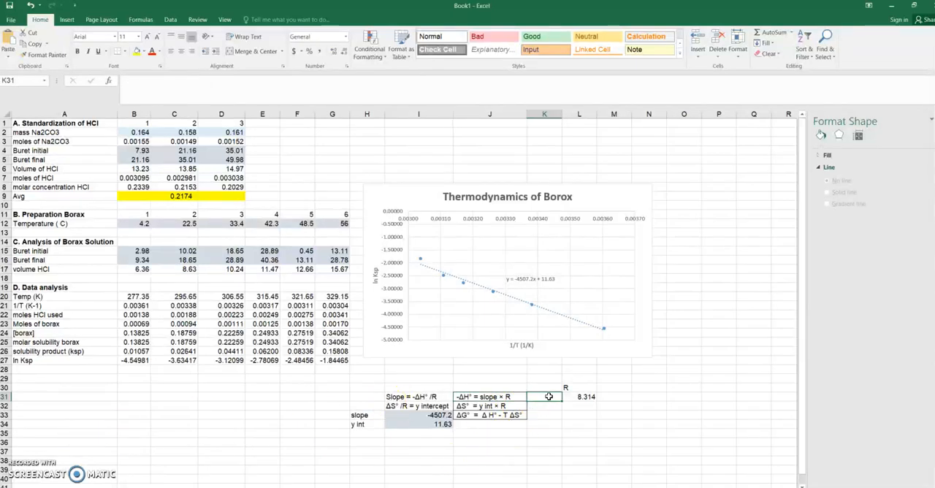
text(=)
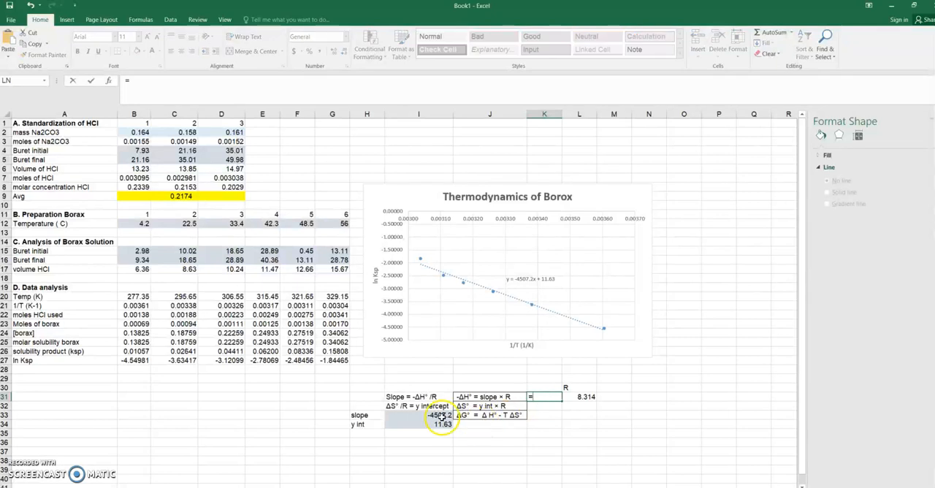
click(440, 414)
text(*)
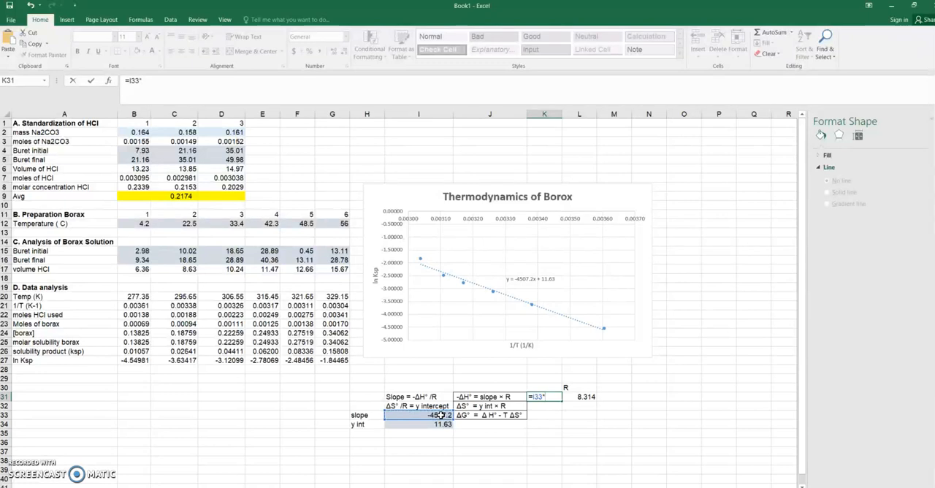
click(587, 397)
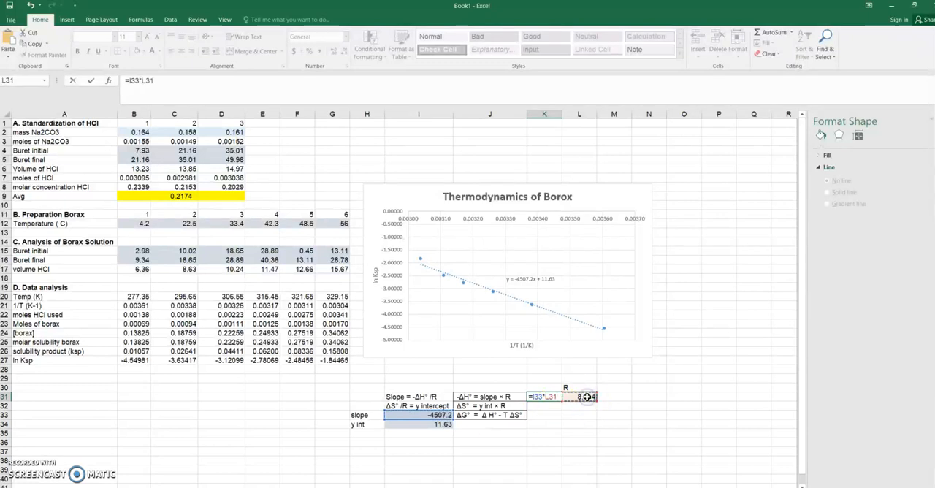
key(Return)
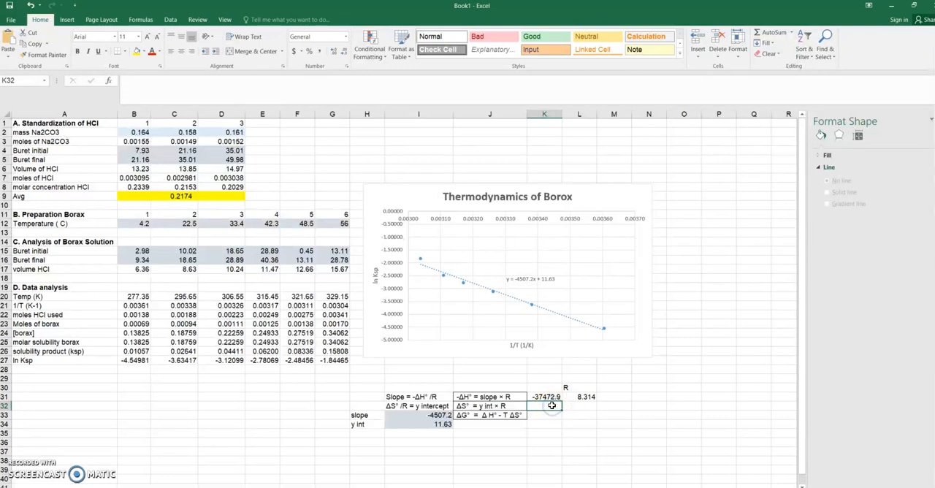
Step: Calculate ΔS° in K32 as y intercept times R with the formula =I34*L31
text(=)
click(440, 424)
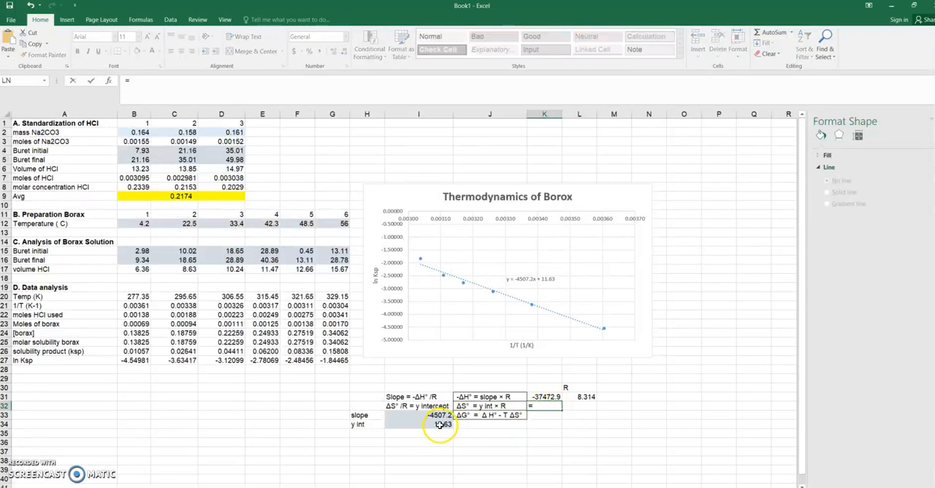
text(*)
click(584, 397)
key(Return)
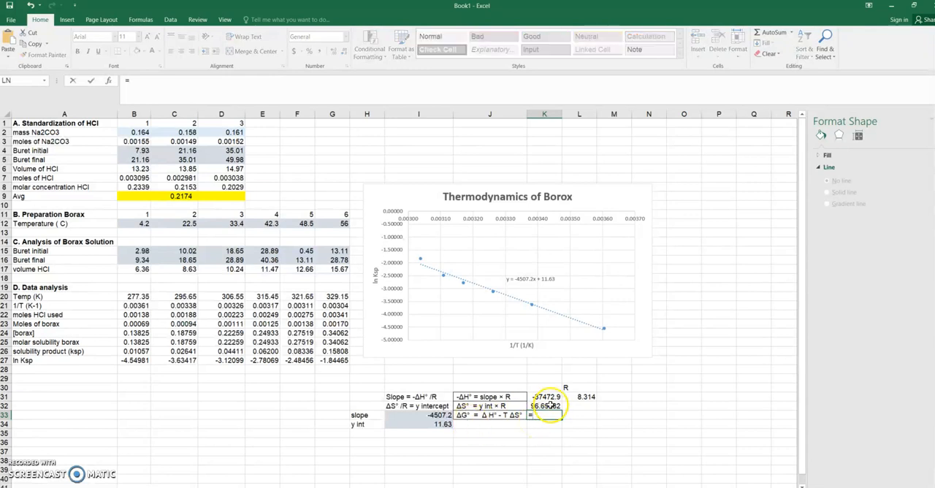
Step: Calculate ΔG° in K33 at 298 K with the formula =K31-(298*K32)
click(548, 397)
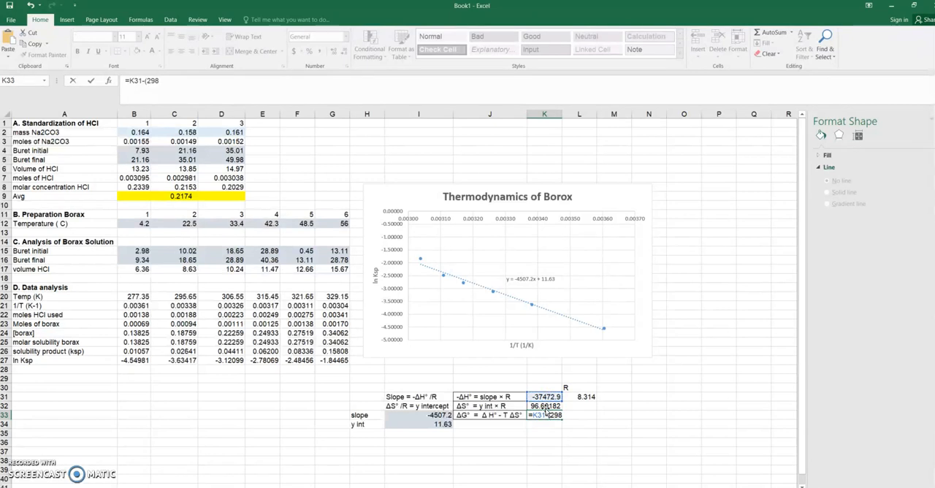
text(298*)
click(546, 406)
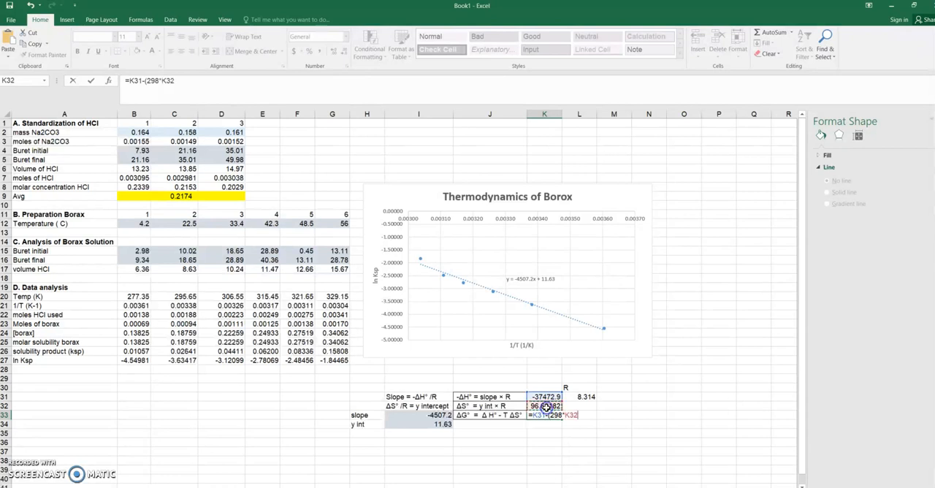
text())
key(Return)
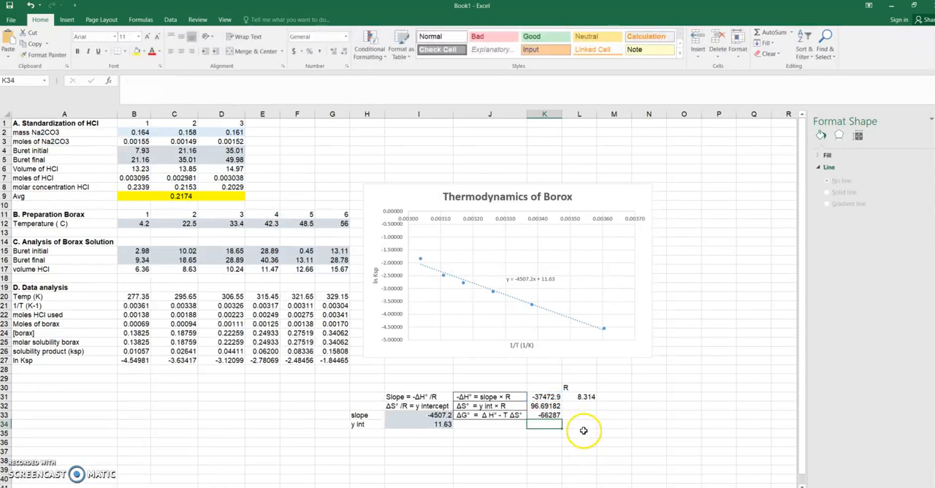